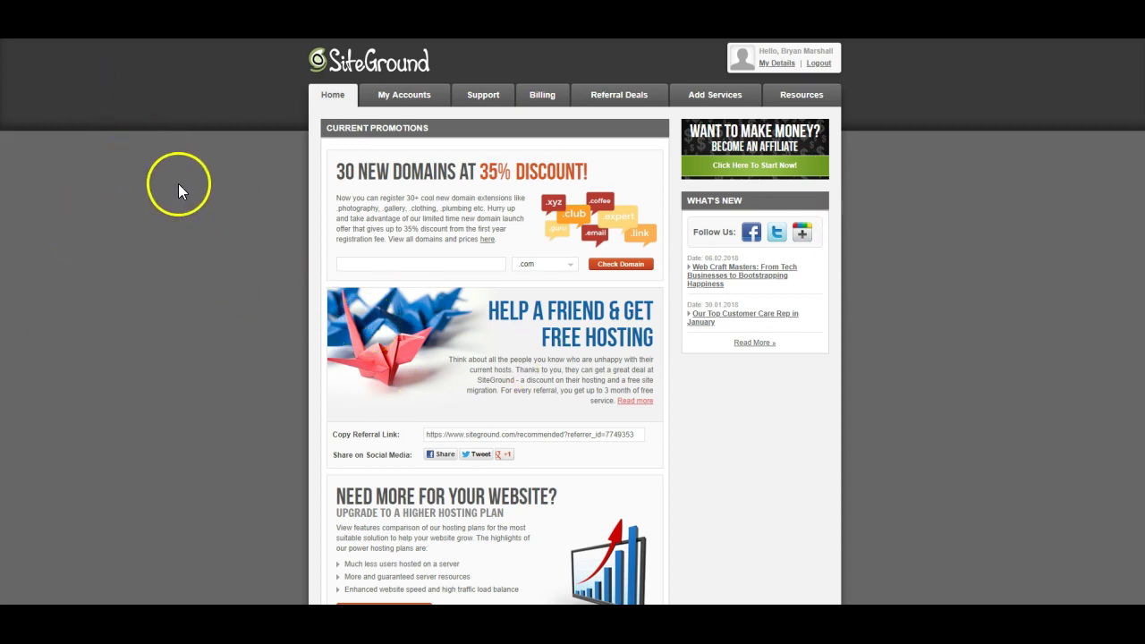
Go from My Accounts to the account's cPanel and scroll to the Files and Databases sections.
click(402, 97)
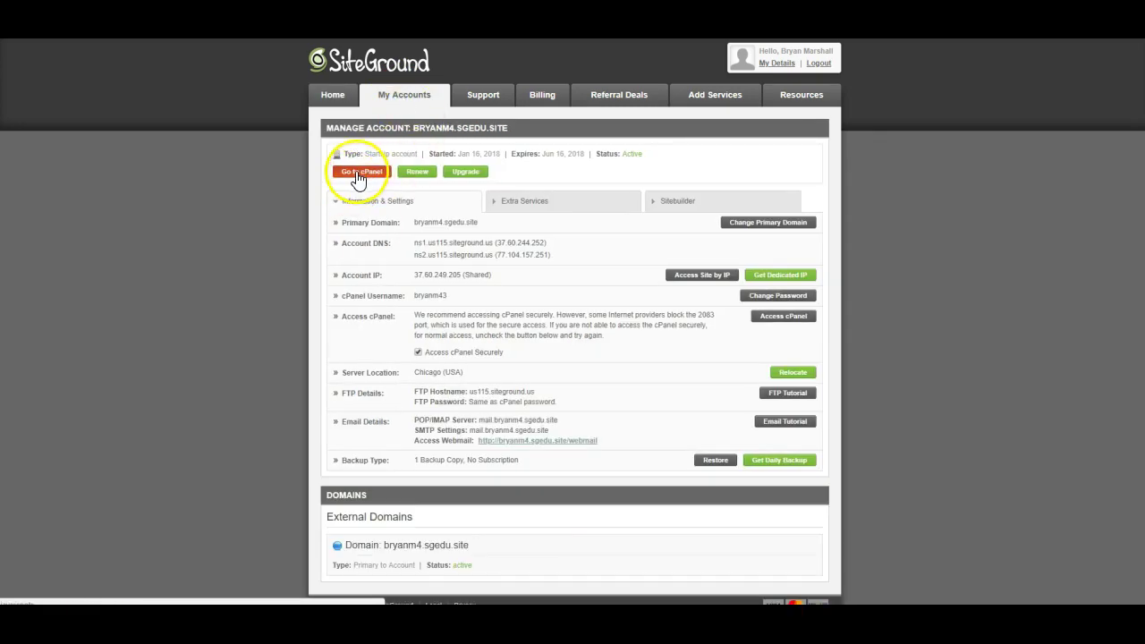
click(359, 174)
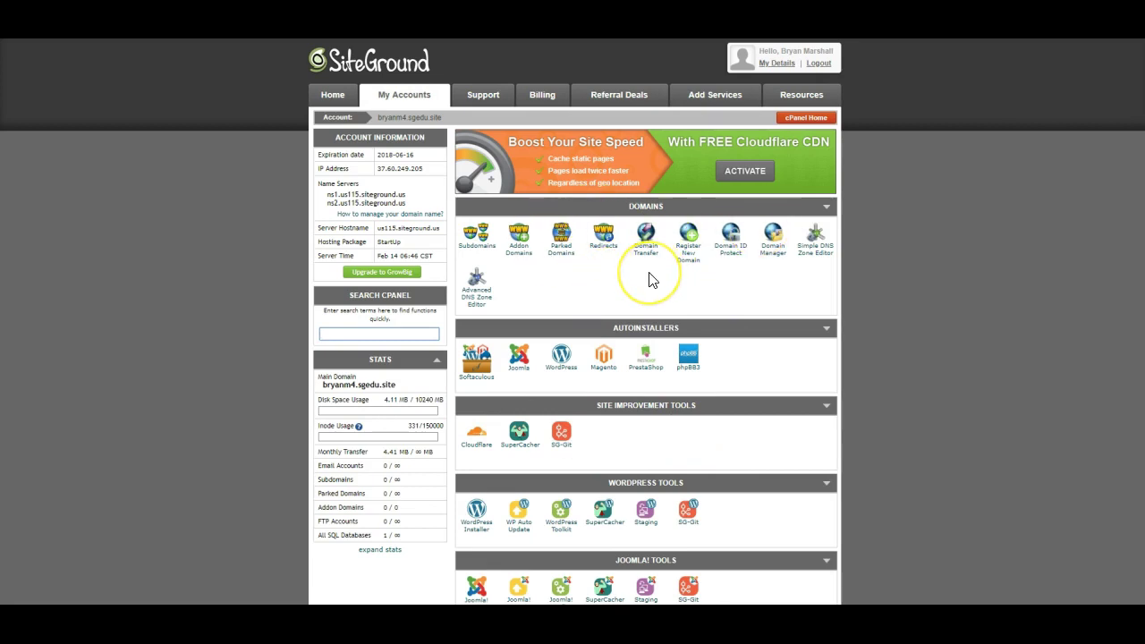
scroll(651, 280, down, 3)
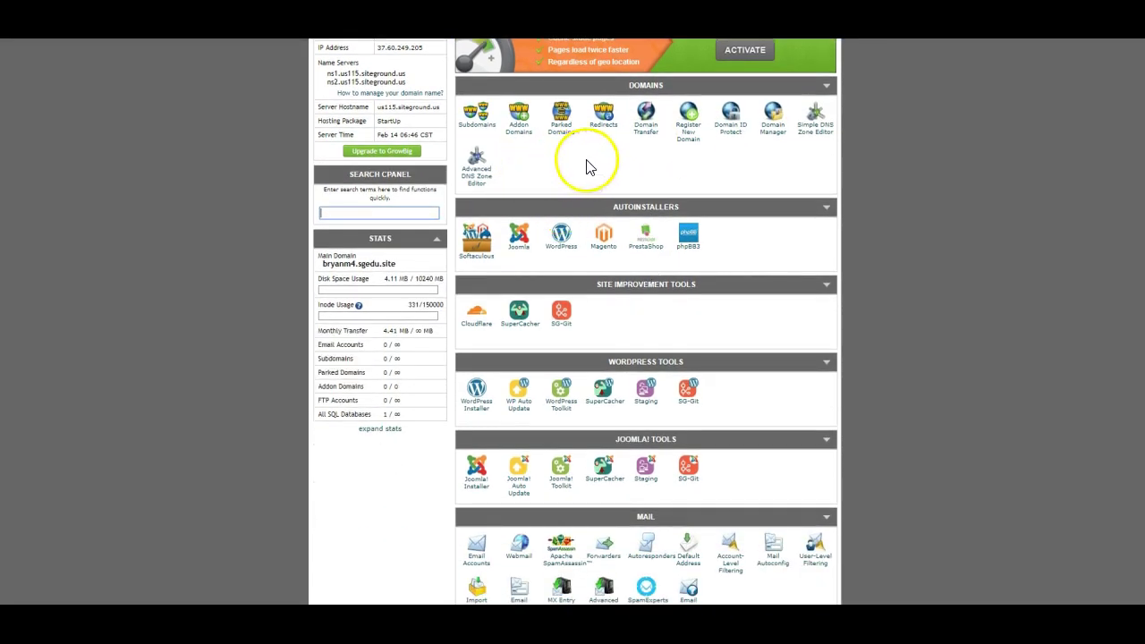
scroll(748, 182, down, 2)
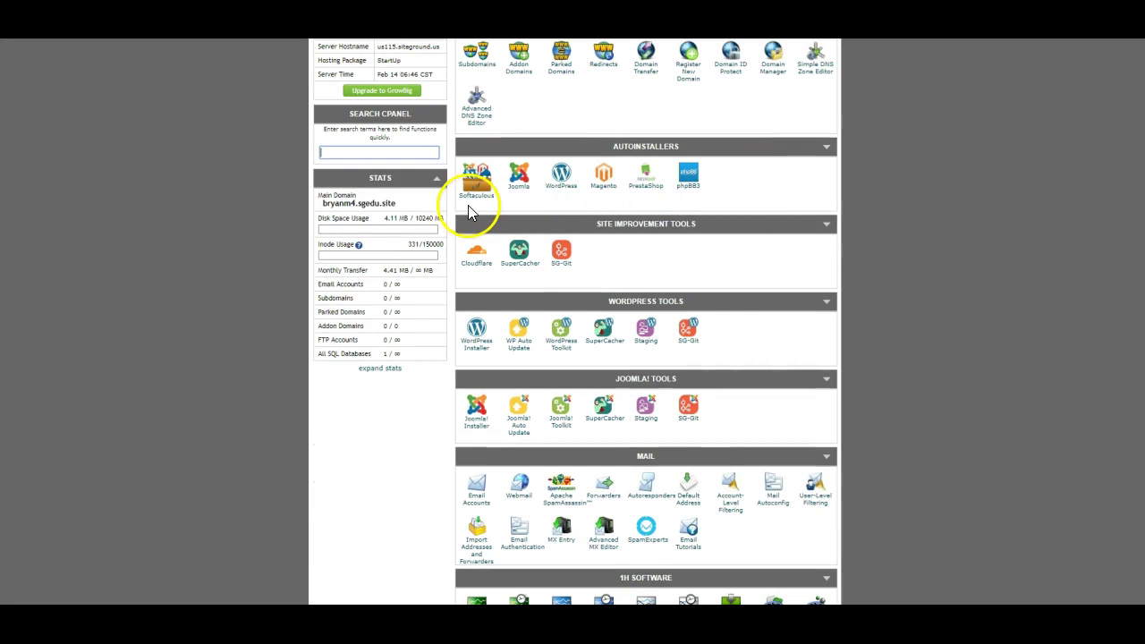
scroll(791, 215, down, 3)
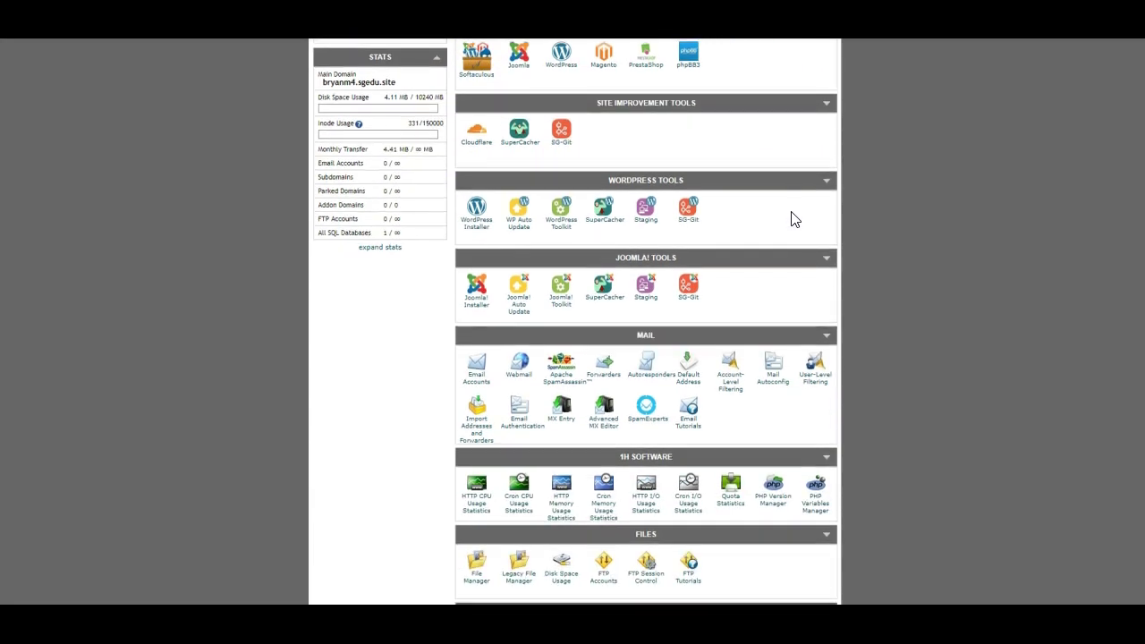
scroll(680, 349, down, 6)
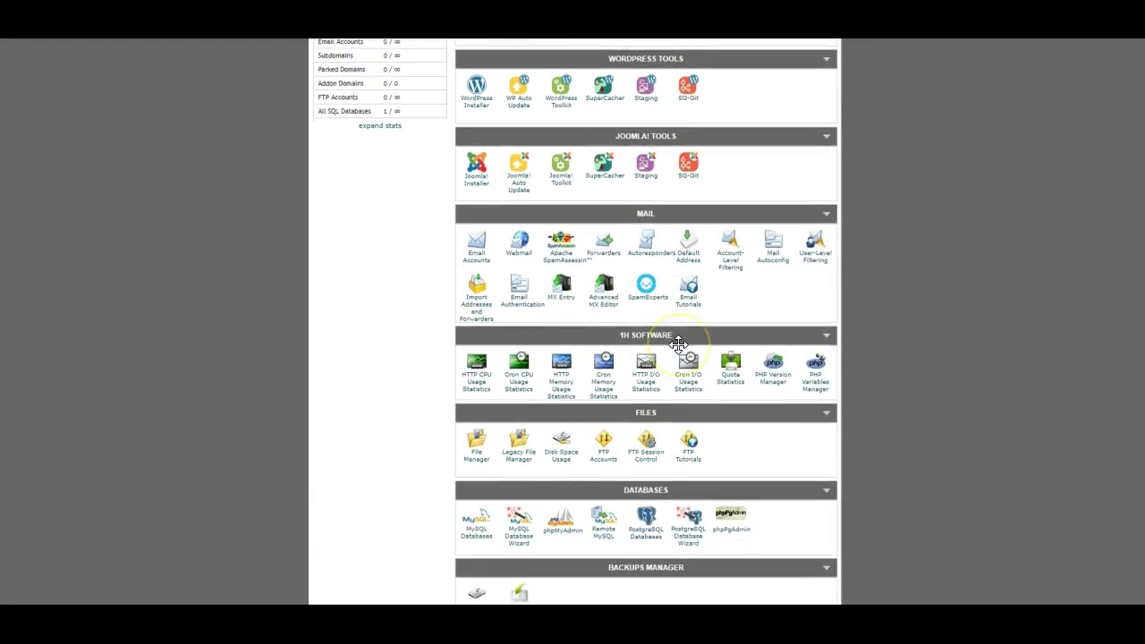
scroll(678, 350, down, 2)
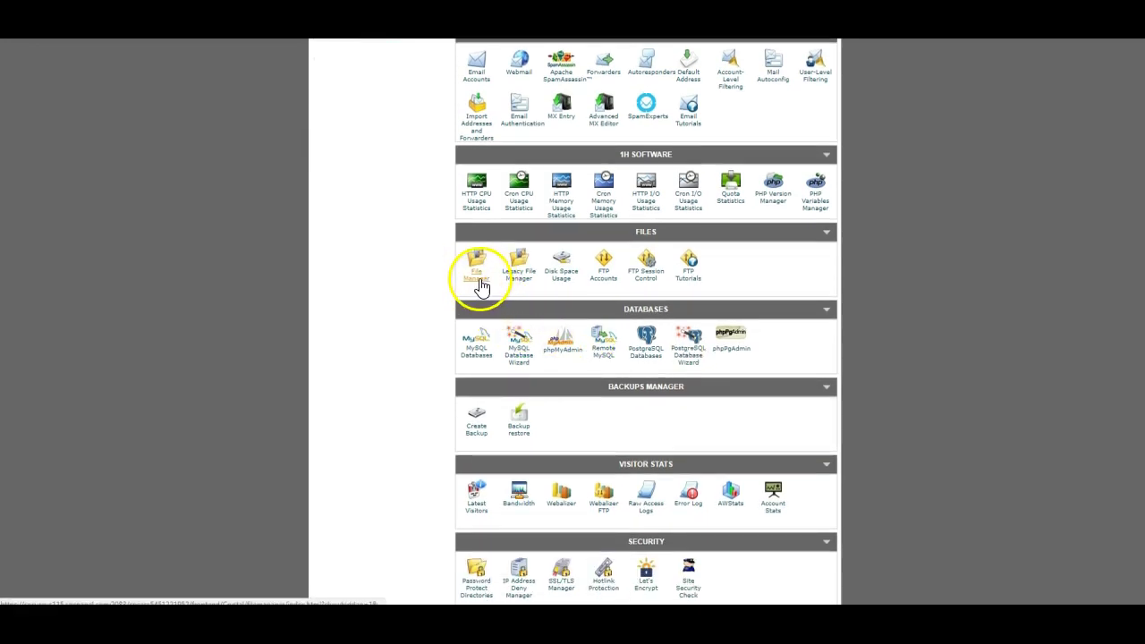
Open File Manager on the web root (public_html) and start picking folders to remove.
click(480, 285)
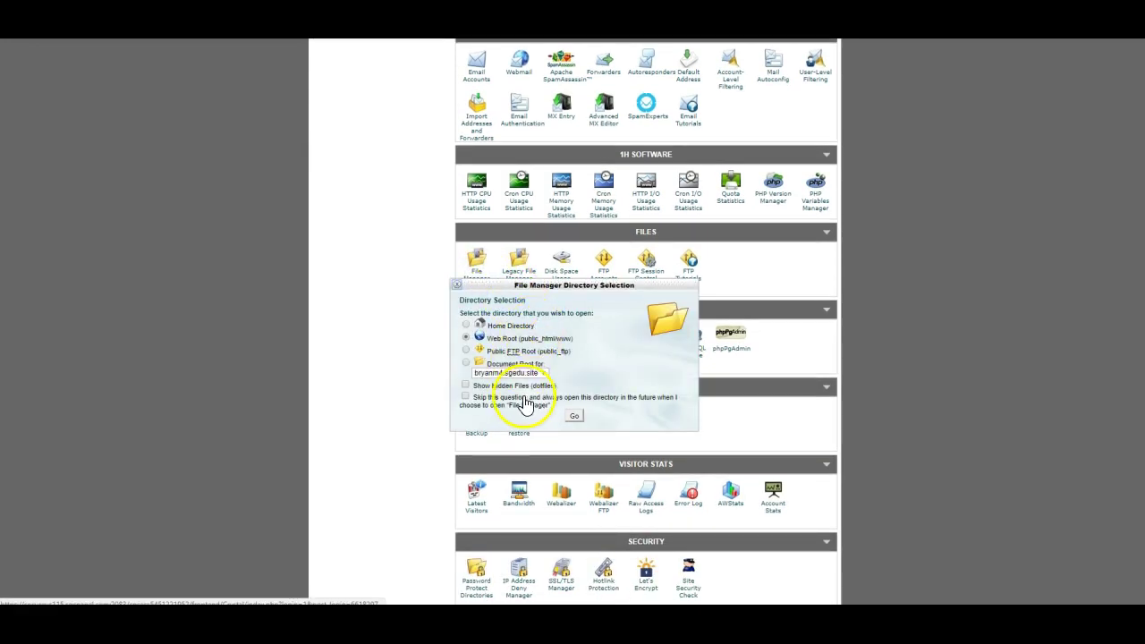
click(575, 417)
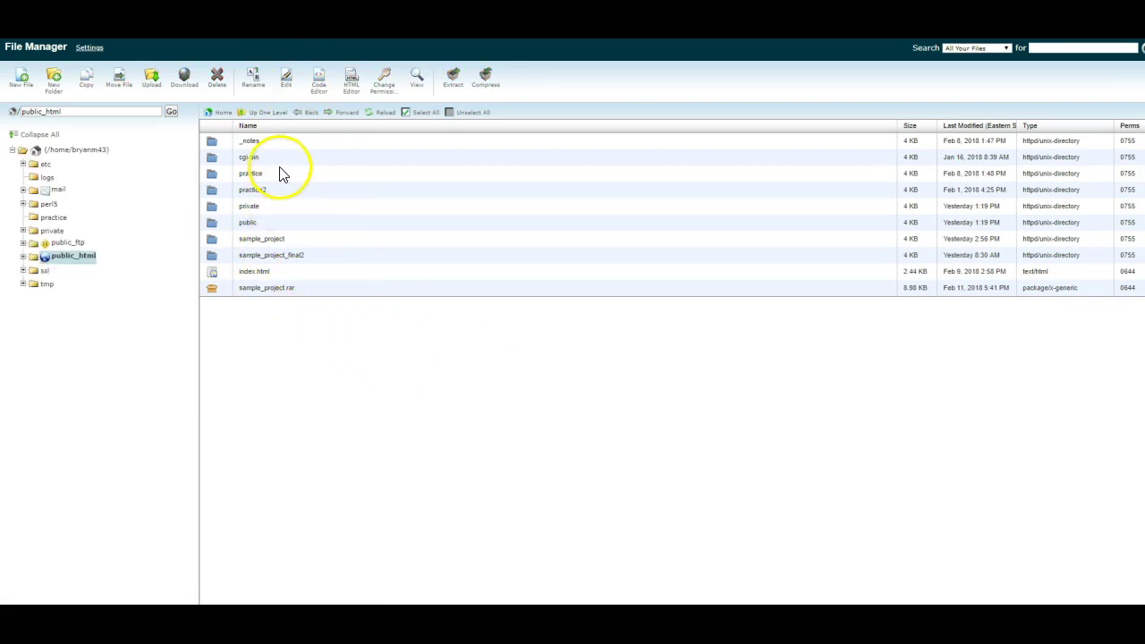
click(283, 174)
click(283, 191)
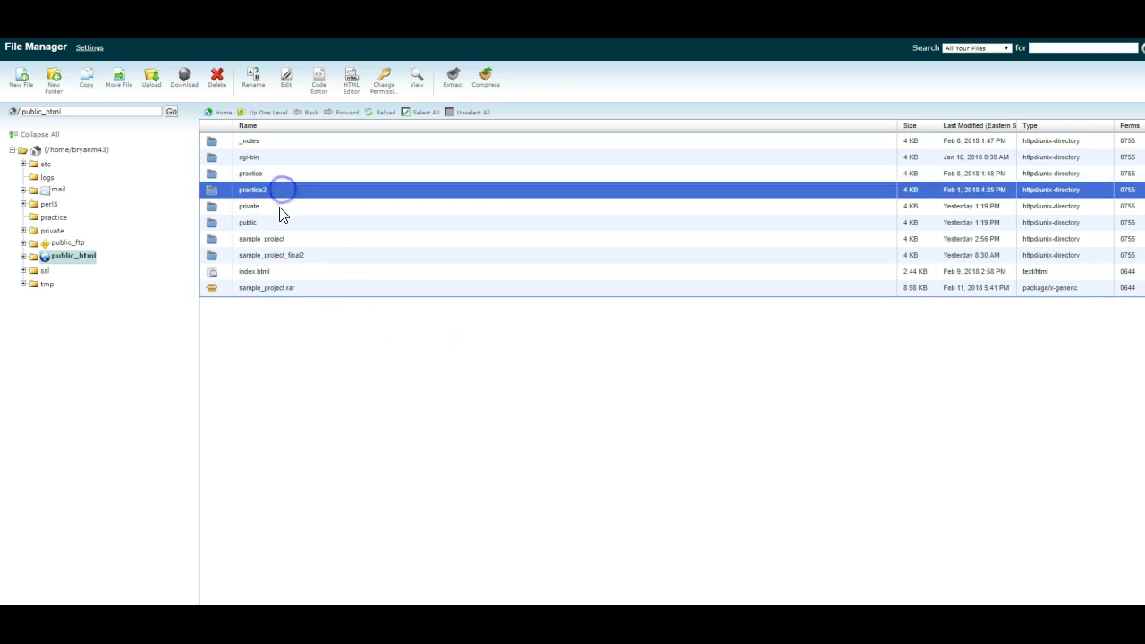
click(281, 207)
ctrl+click(280, 224)
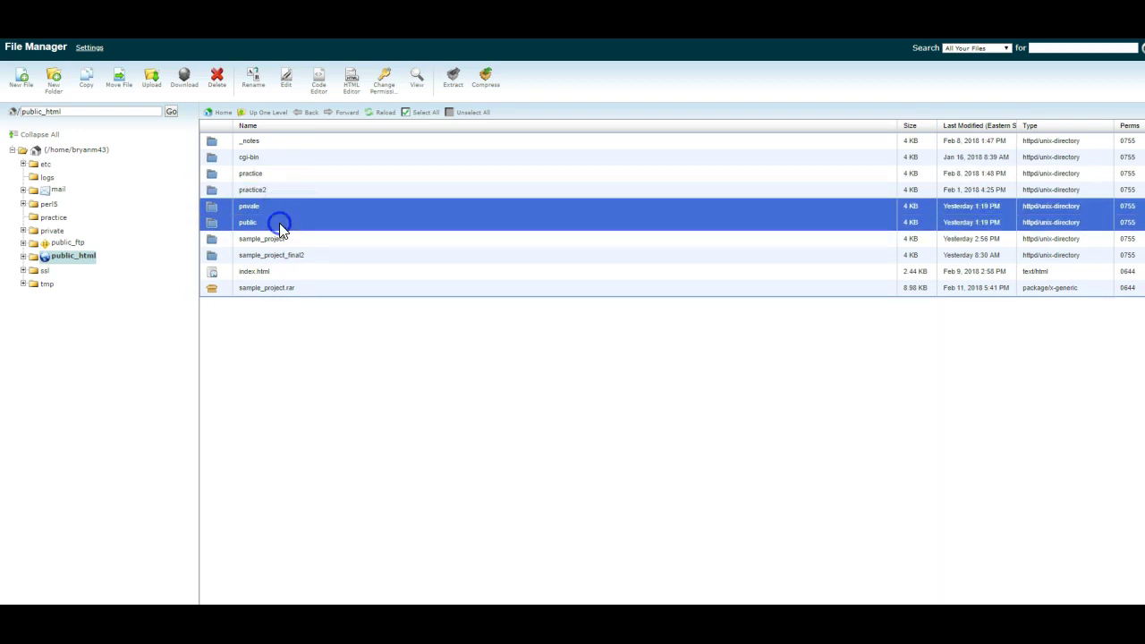
ctrl+click(283, 274)
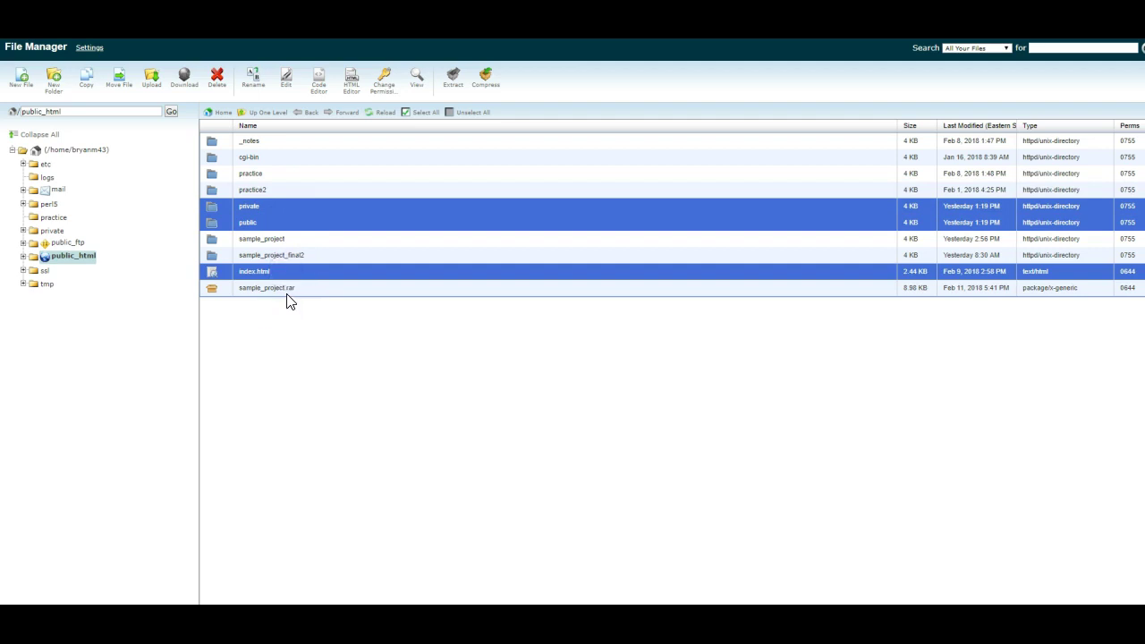
ctrl+click(286, 292)
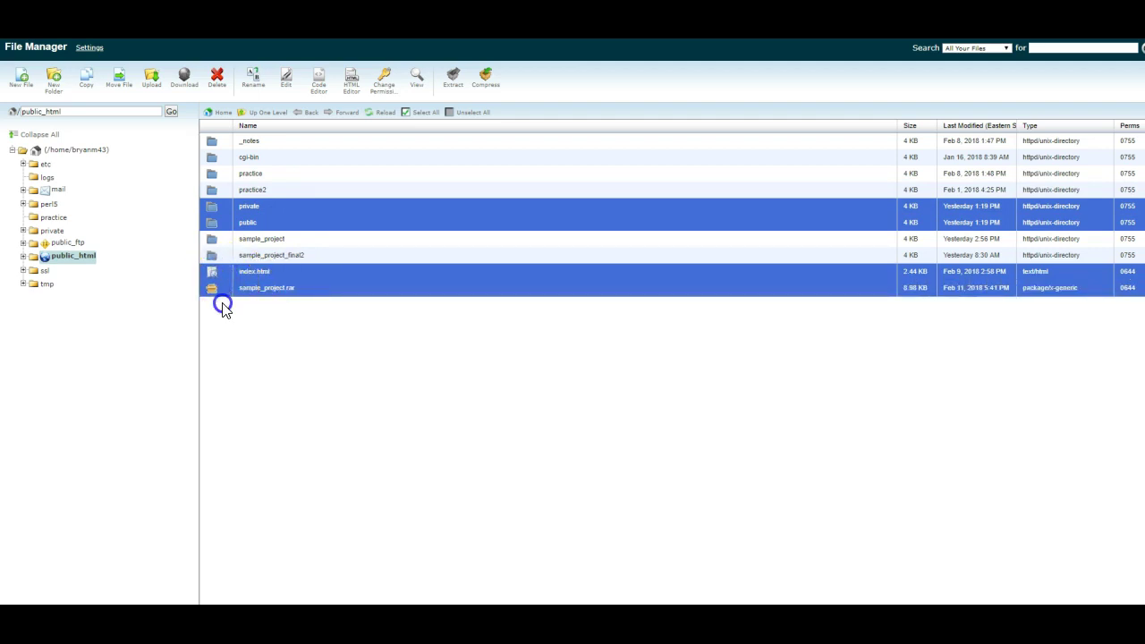
Select sample_project_final2, public, private and sample_project together for deletion.
click(212, 239)
click(215, 273)
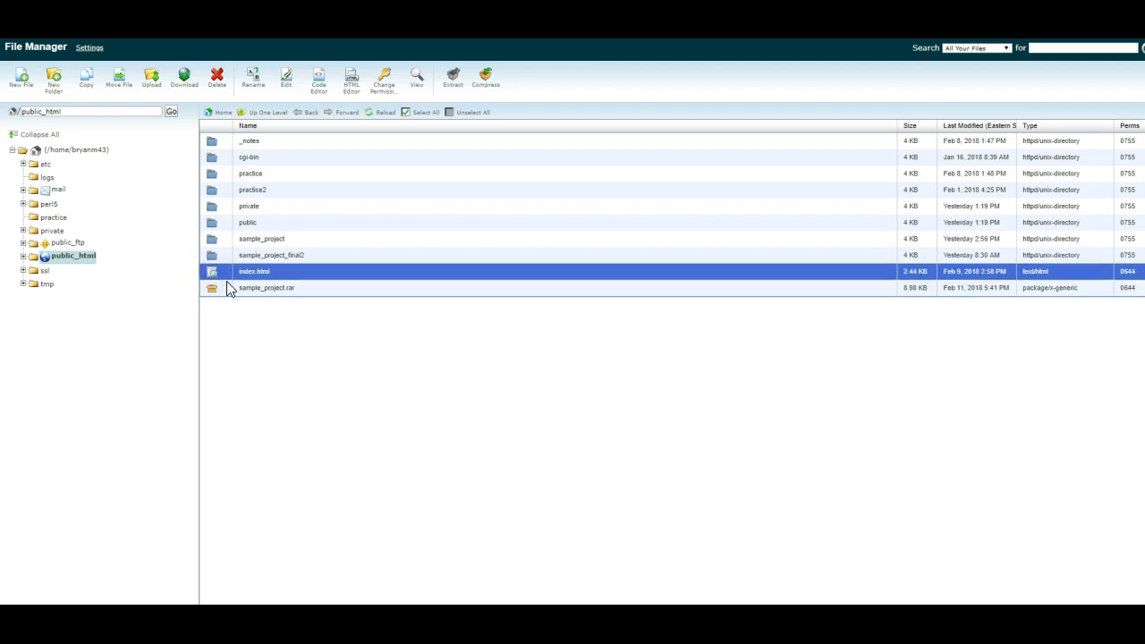
click(213, 254)
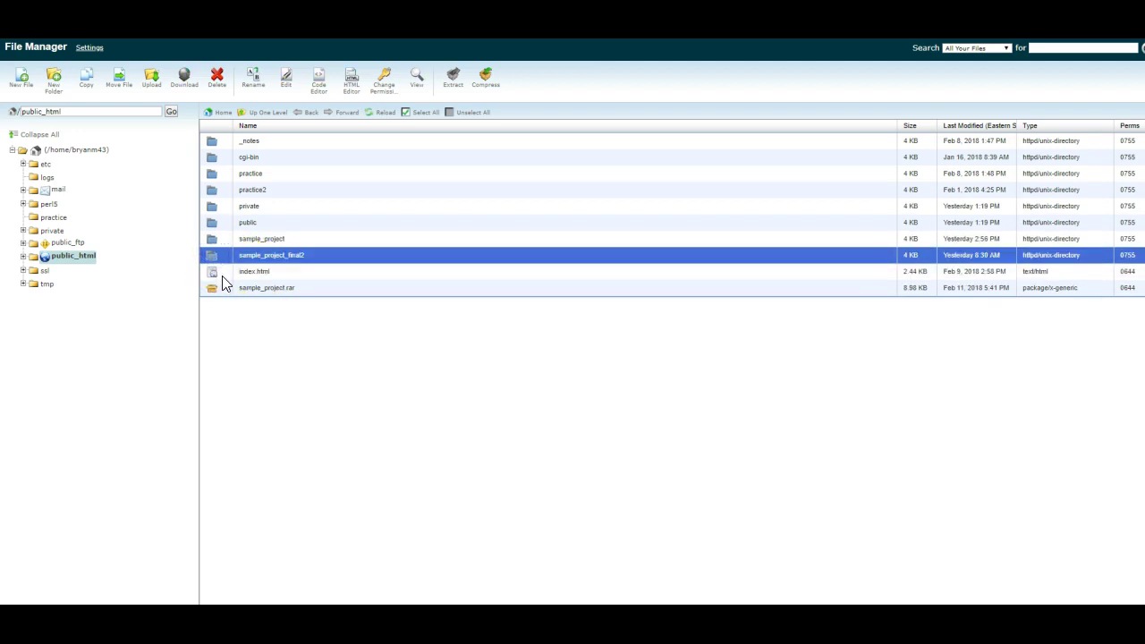
ctrl+click(214, 220)
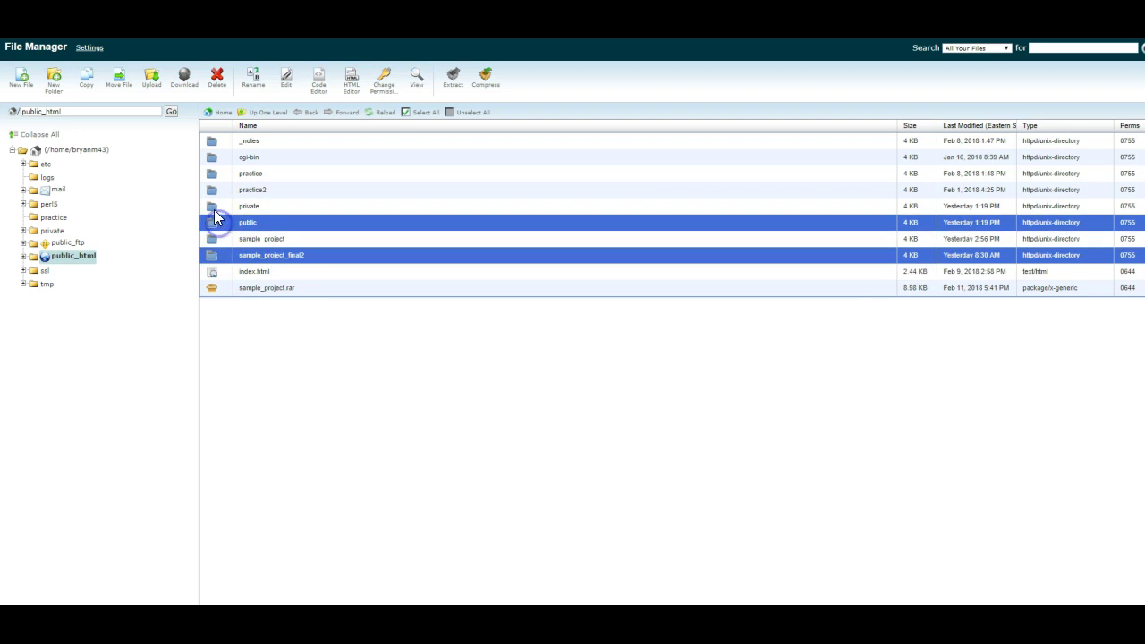
ctrl+click(214, 208)
ctrl+click(213, 240)
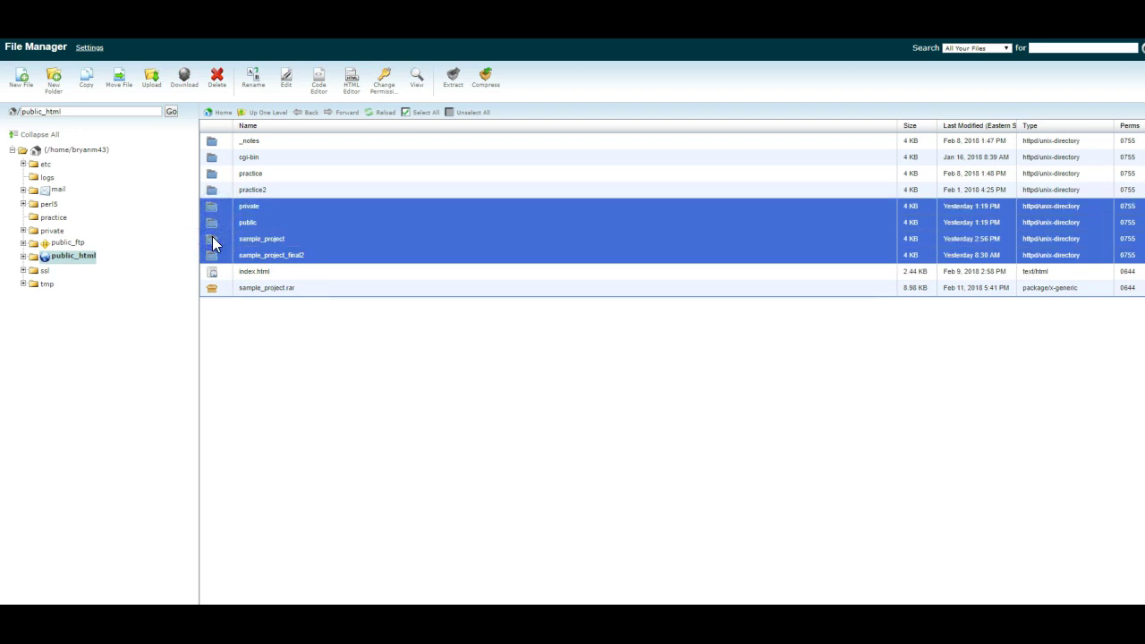
drag(212, 236, 262, 190)
Delete the private, public, sample_project and sample_project_final2 folders, then reopen public_html.
click(216, 78)
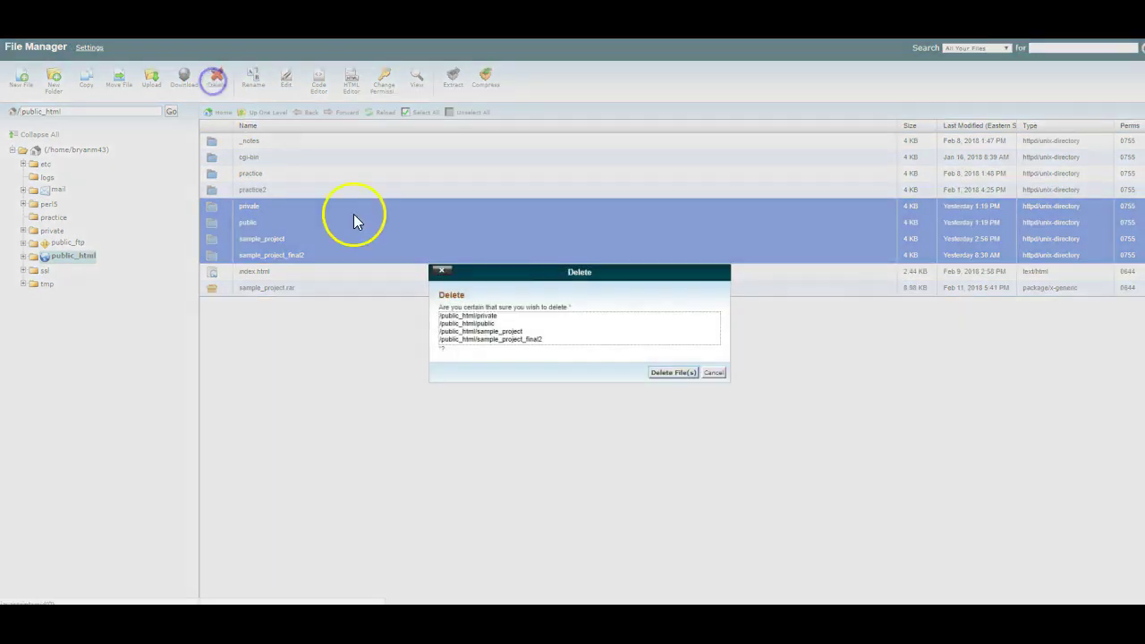
click(672, 372)
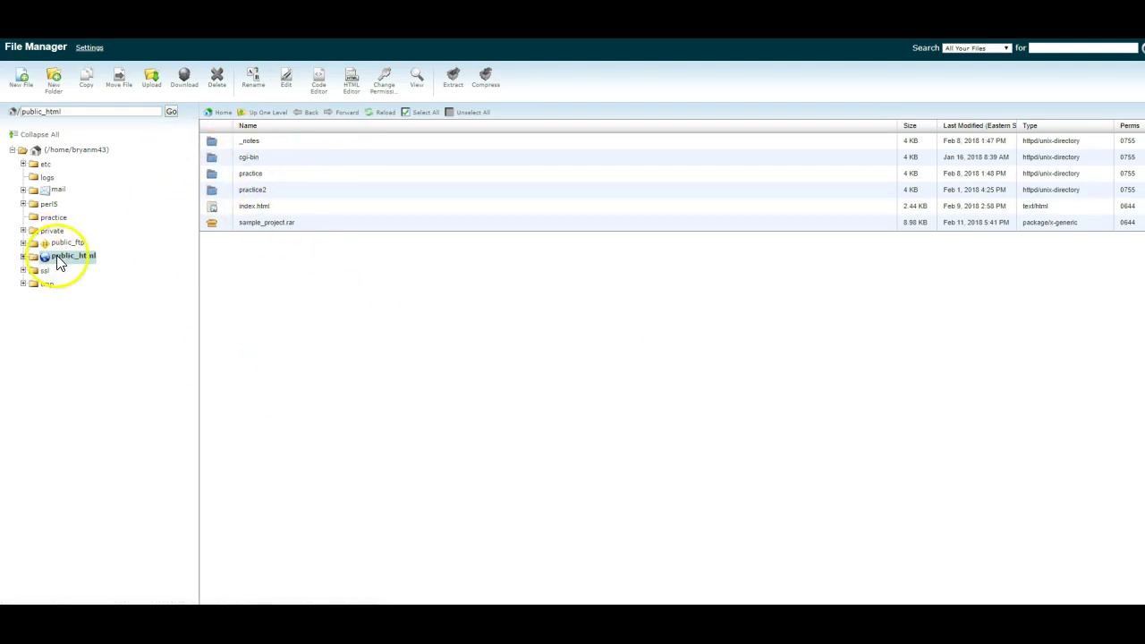
click(272, 114)
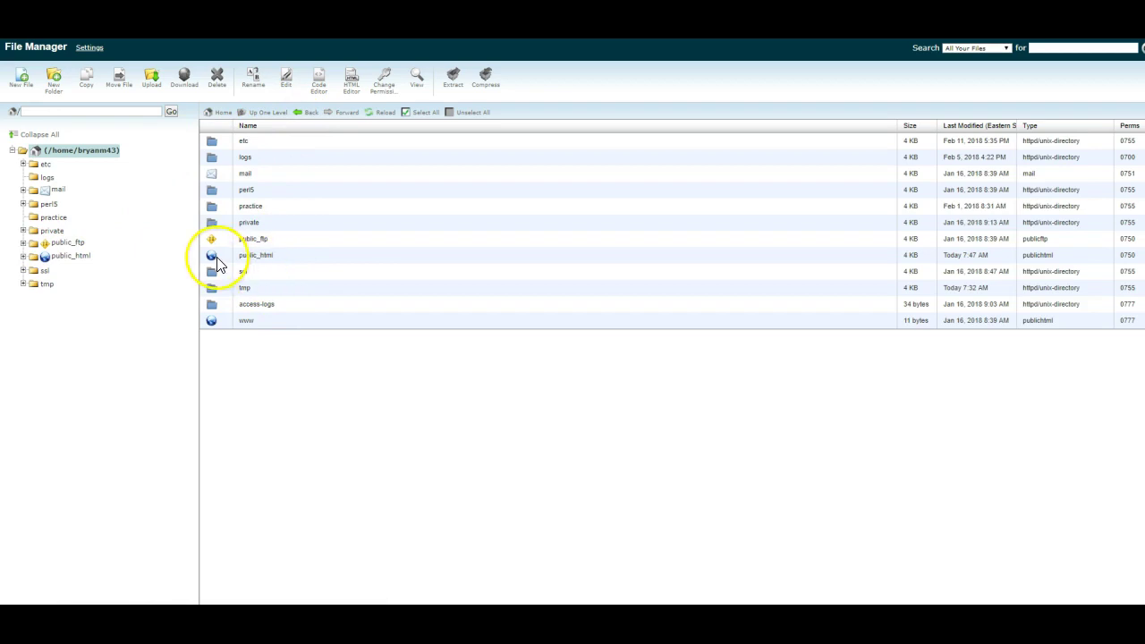
double_click(213, 259)
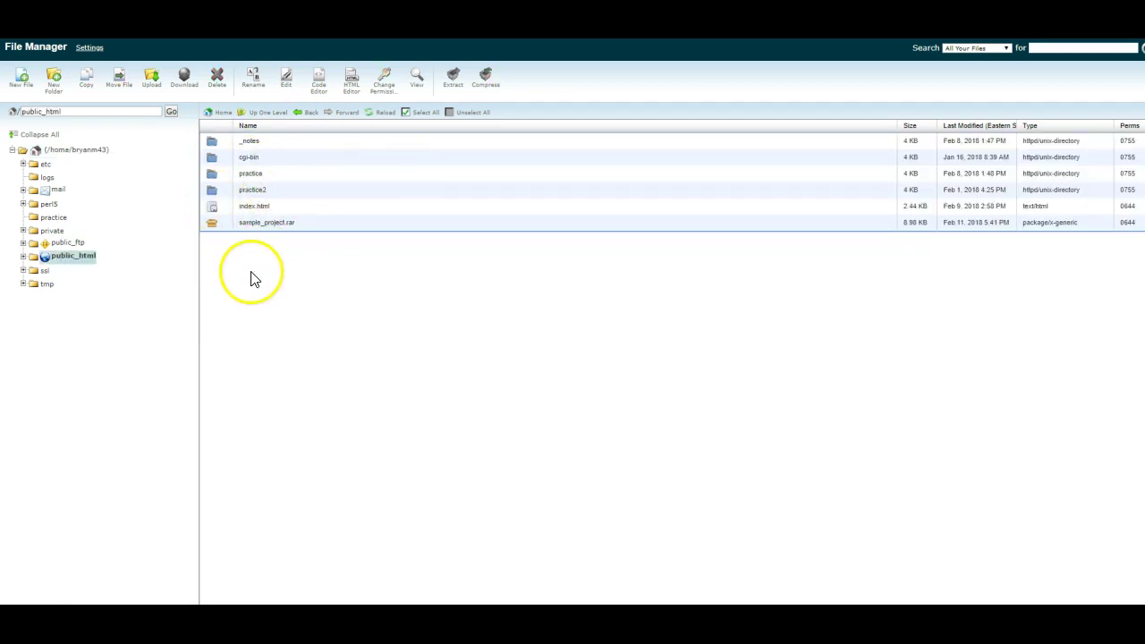
Add a folder called sample_project to public_html.
click(54, 82)
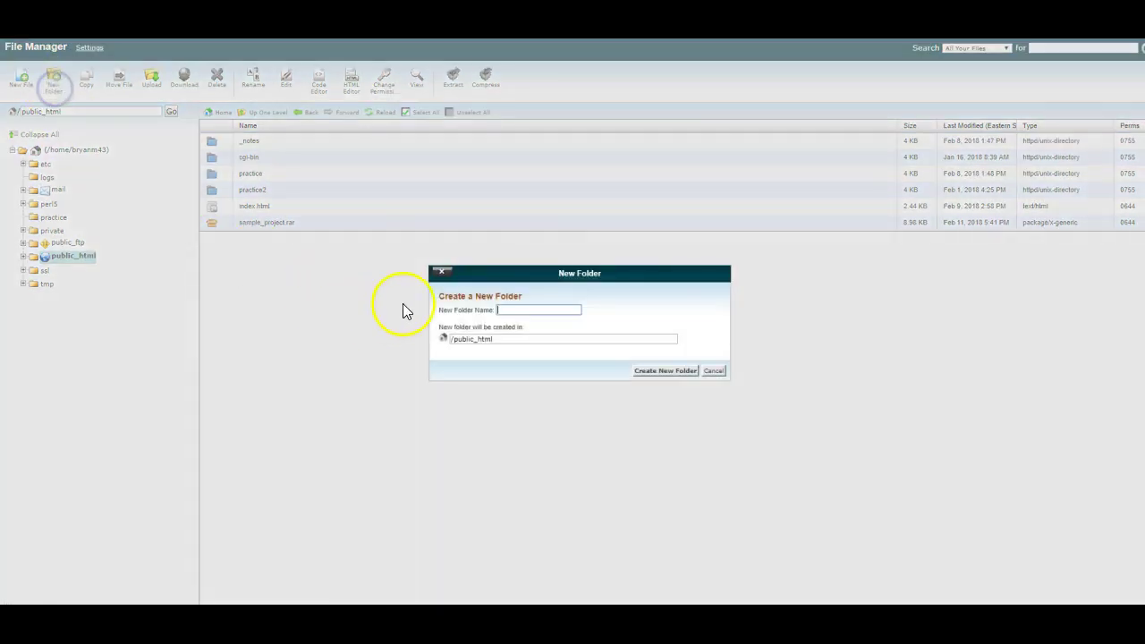
text(sample_project)
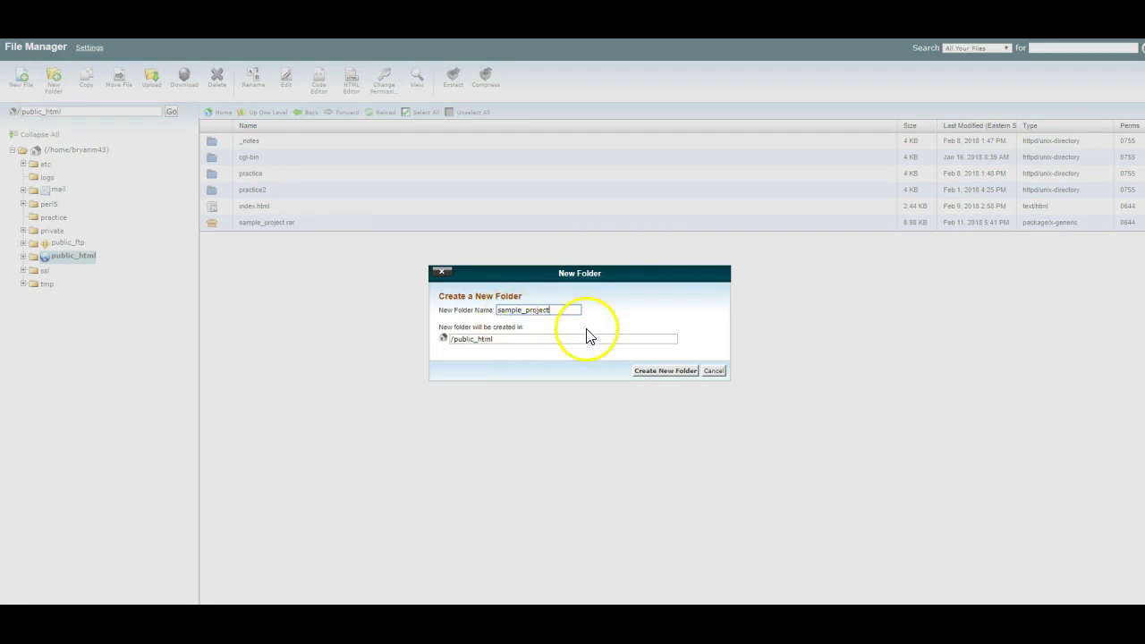
click(666, 370)
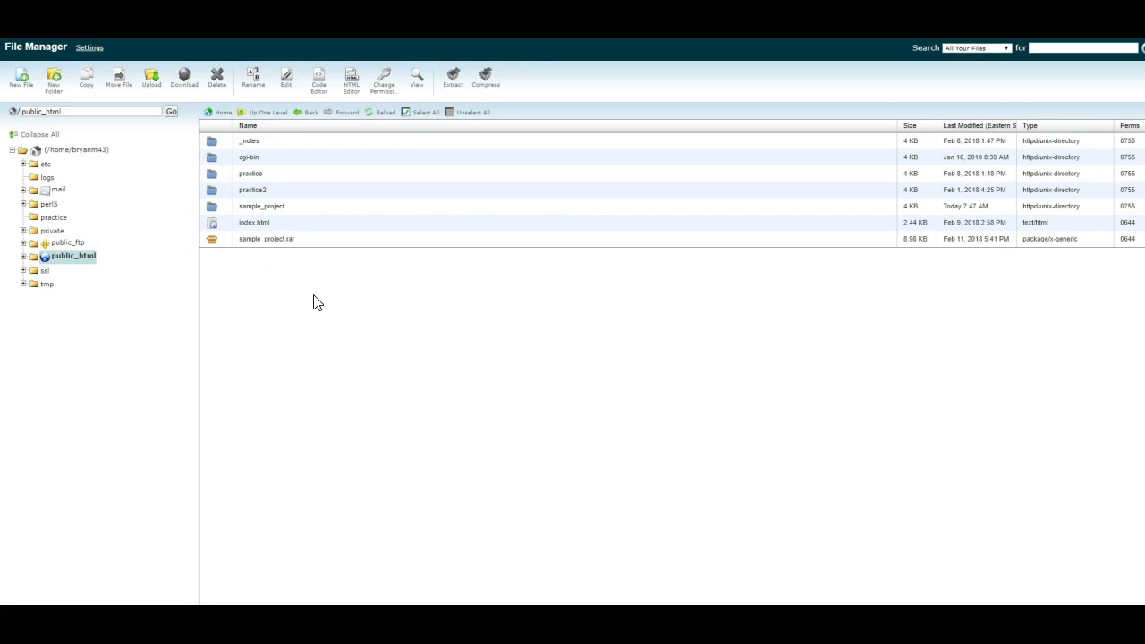
click(297, 334)
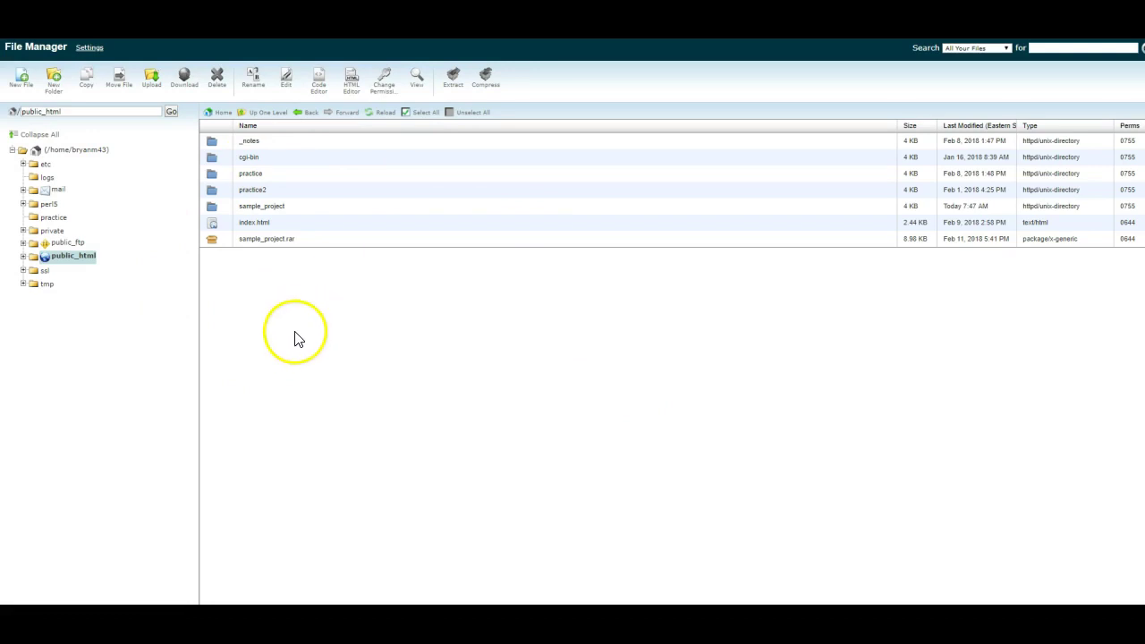
click(212, 223)
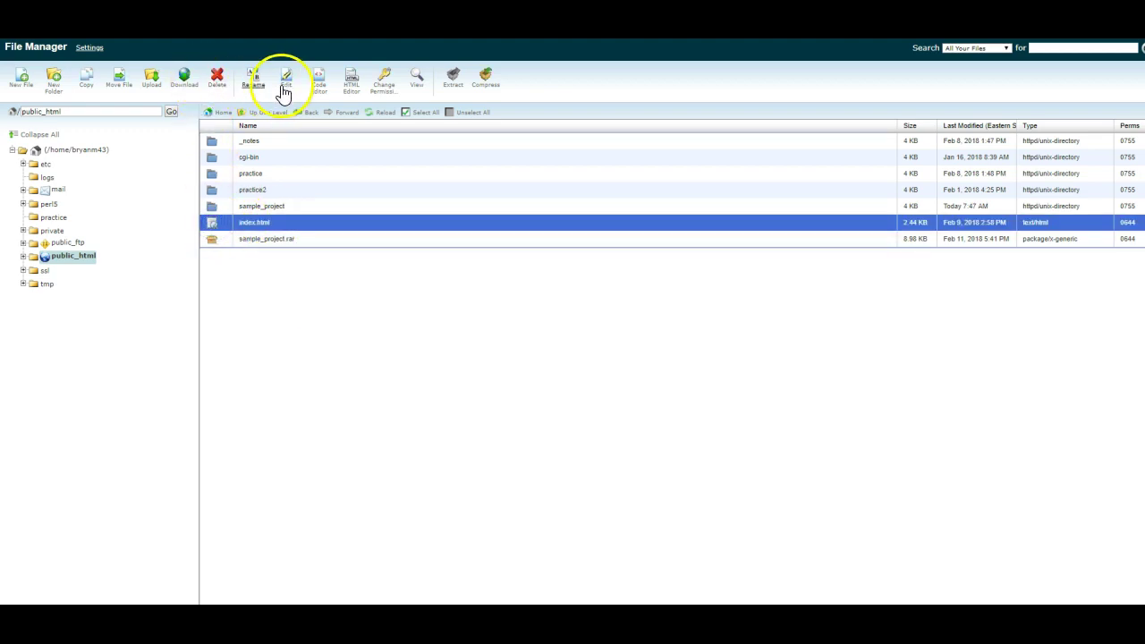
right_click(261, 219)
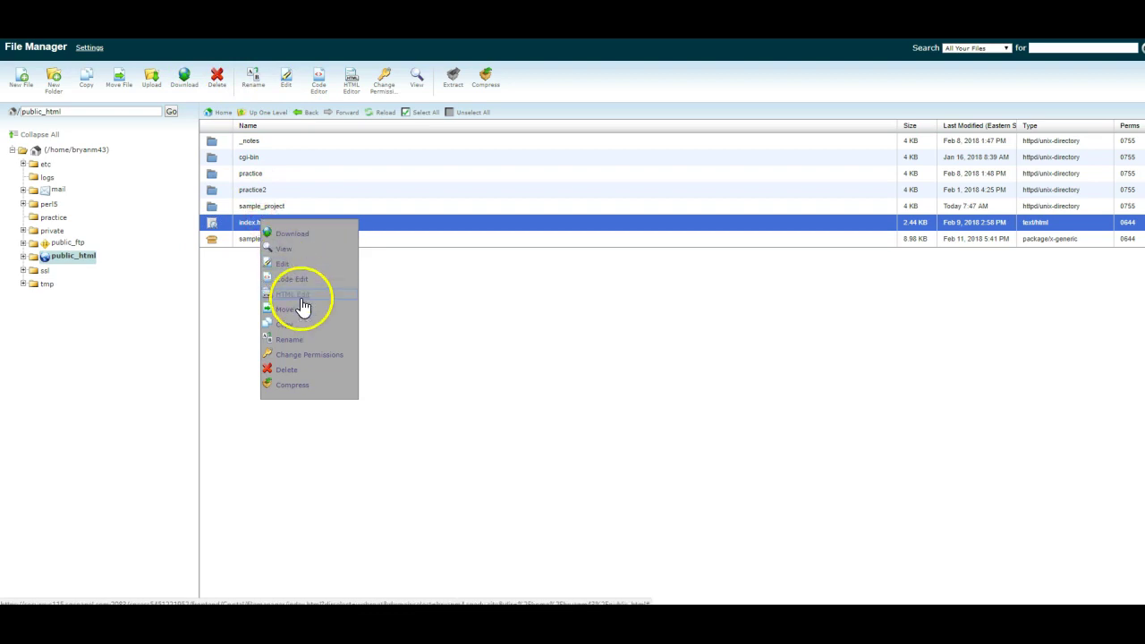
click(280, 264)
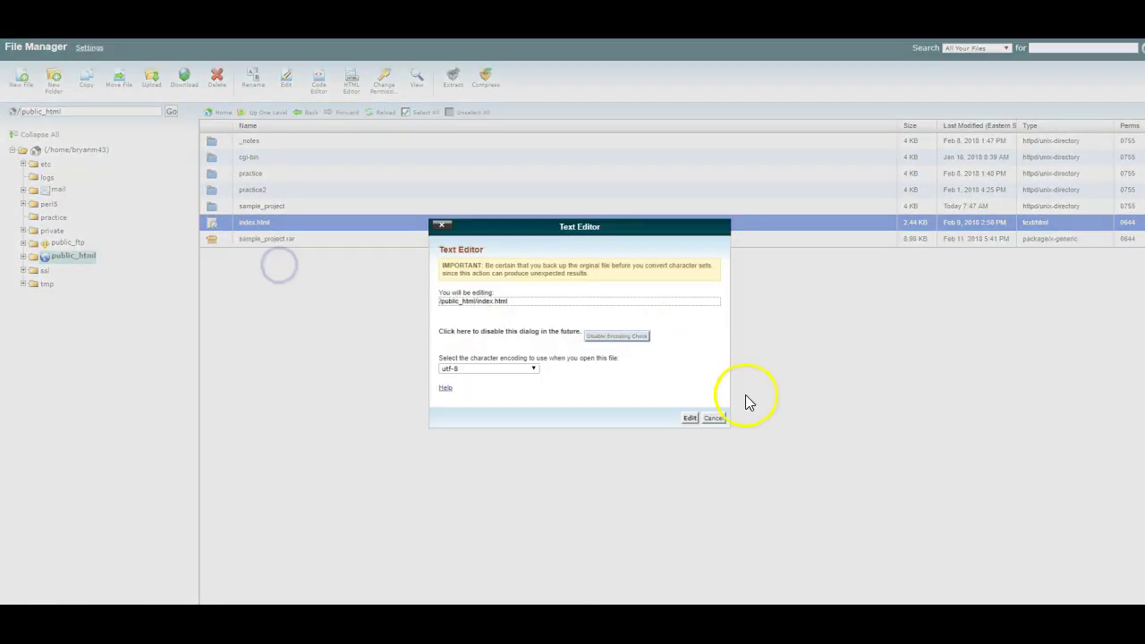
click(691, 418)
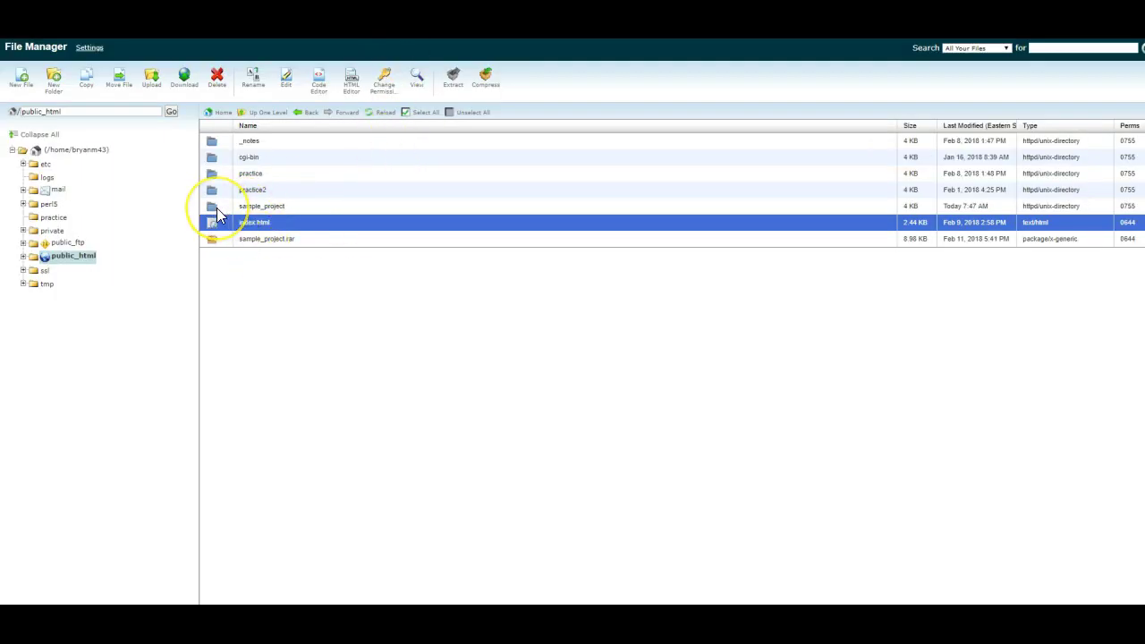
Open the new sample_project folder.
double_click(216, 208)
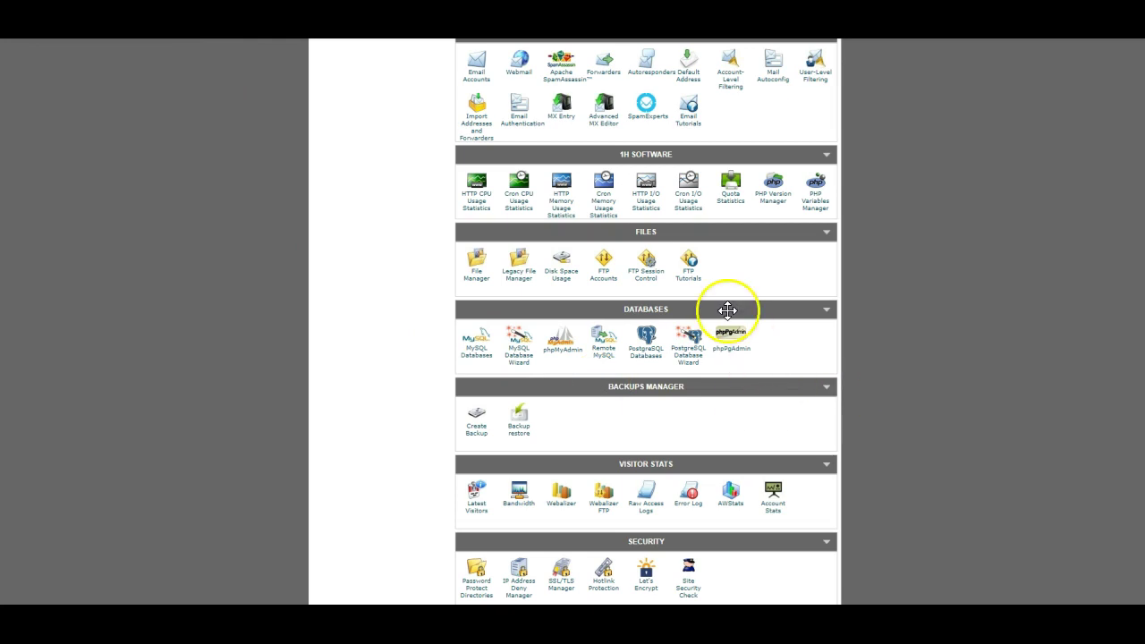
Create the MySQL database tax2 (bryanm43_tax2) in MySQL Databases.
scroll(727, 309, down, 1)
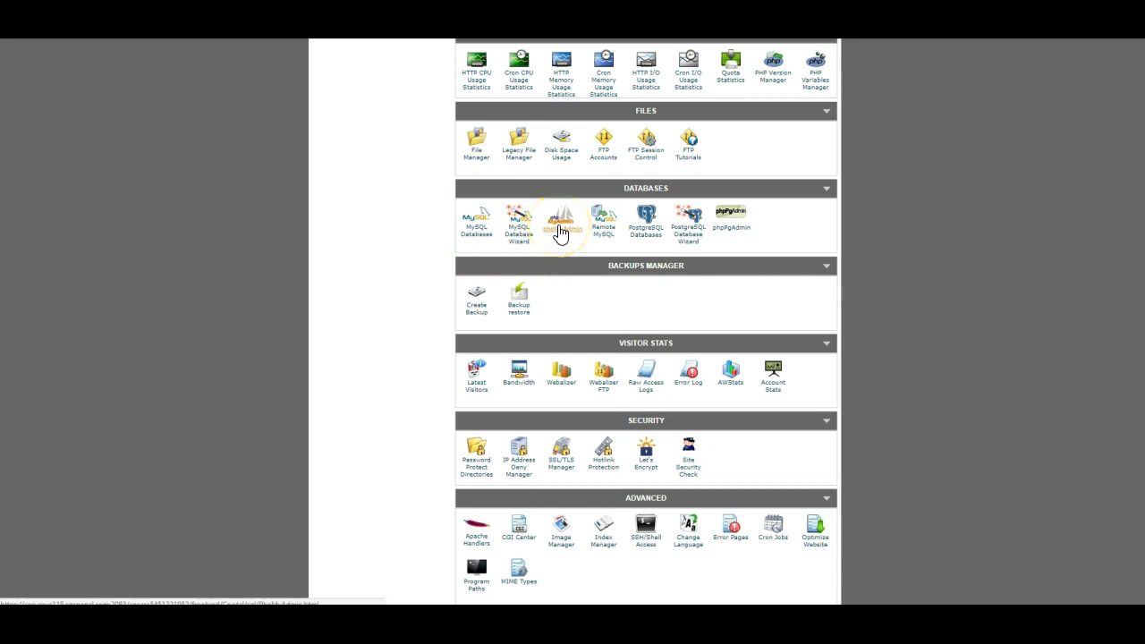
click(479, 242)
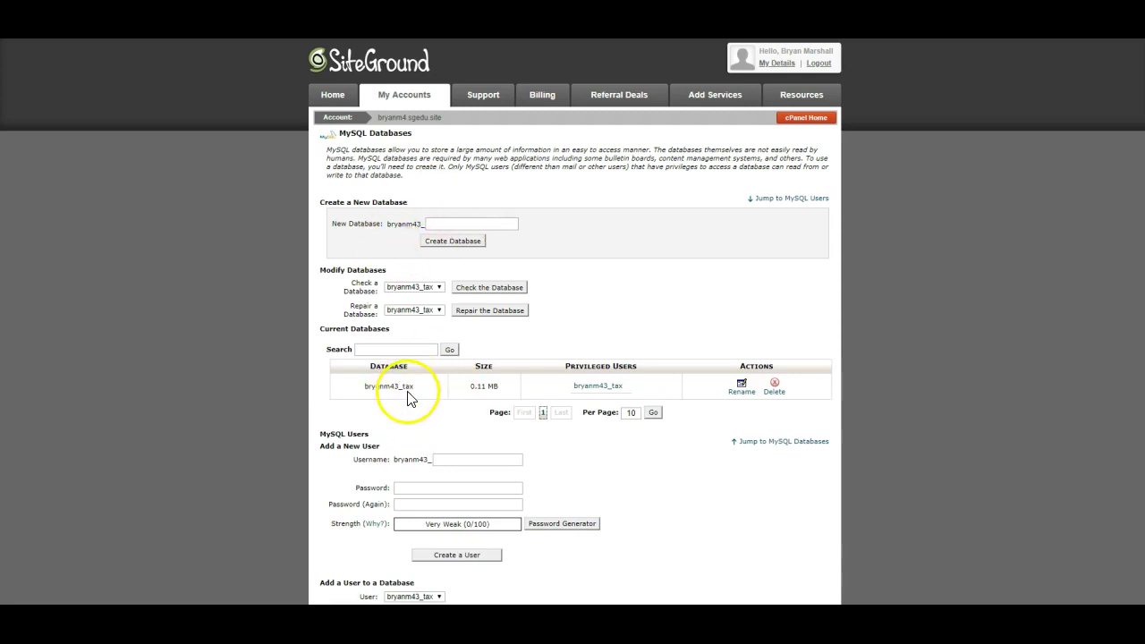
click(453, 225)
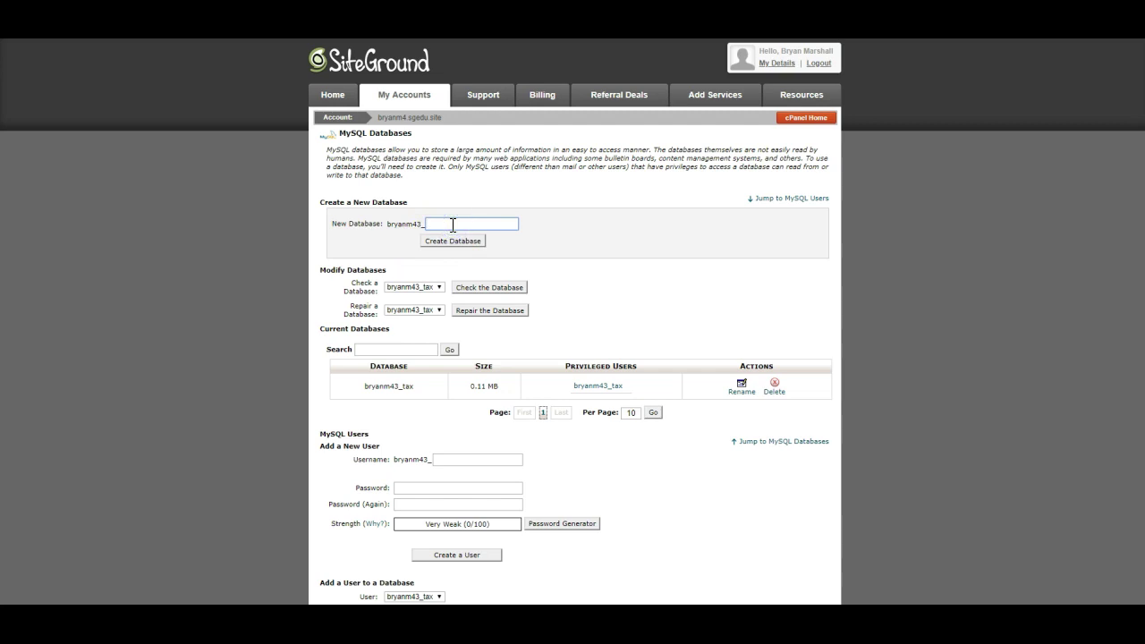
text(tax2)
click(451, 242)
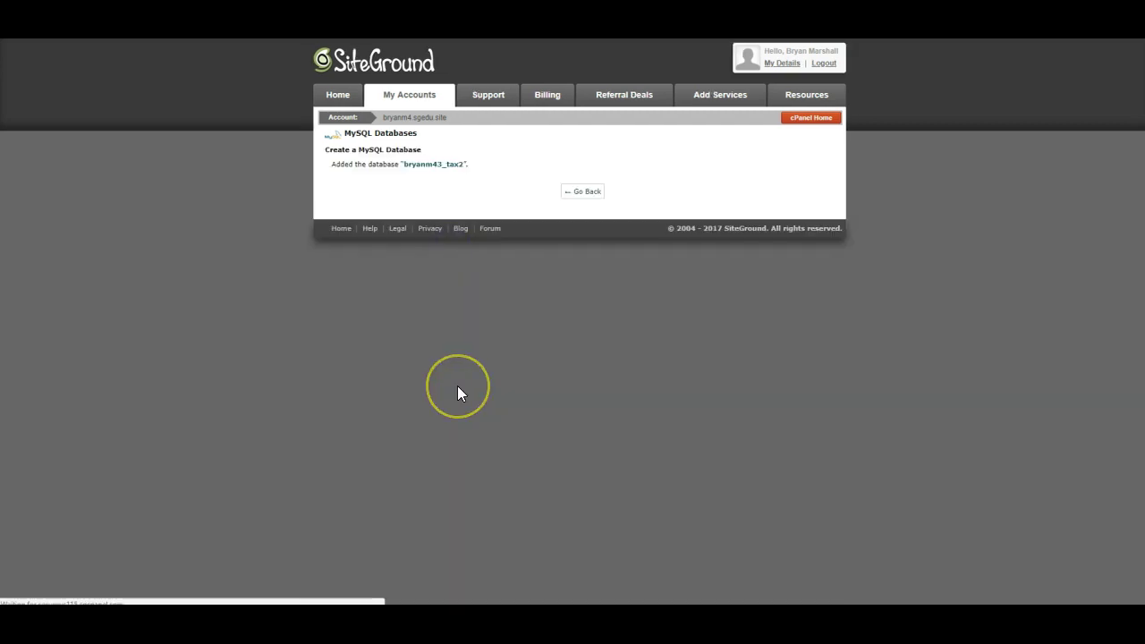
click(582, 191)
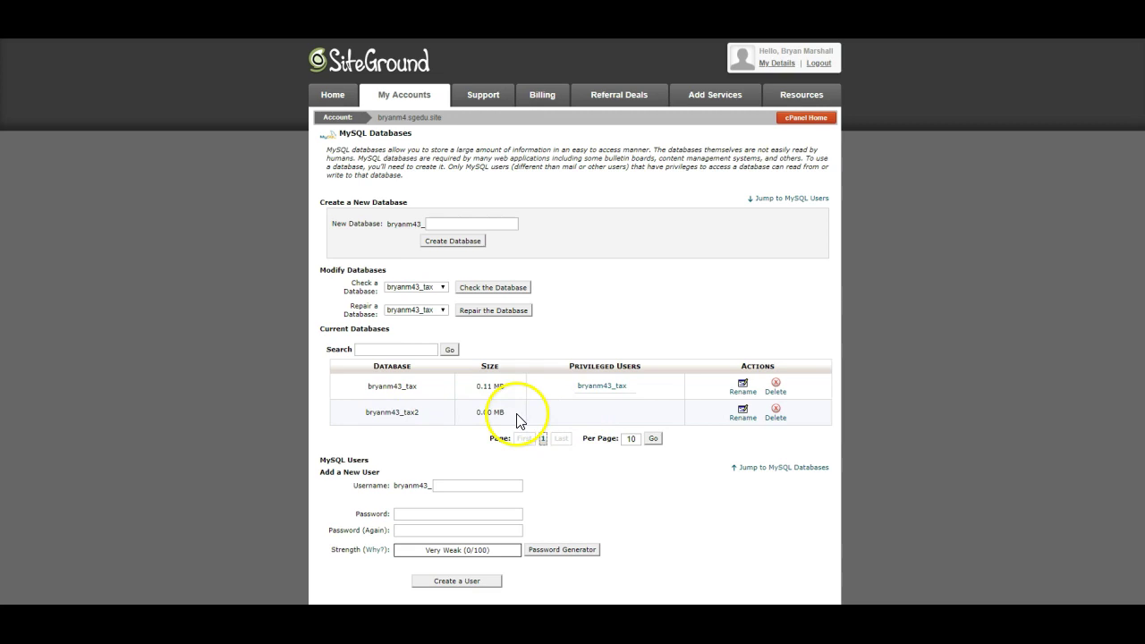
Enter username tax2 and a copied, Very Strong generated password for the new MySQL user.
scroll(435, 410, down, 2)
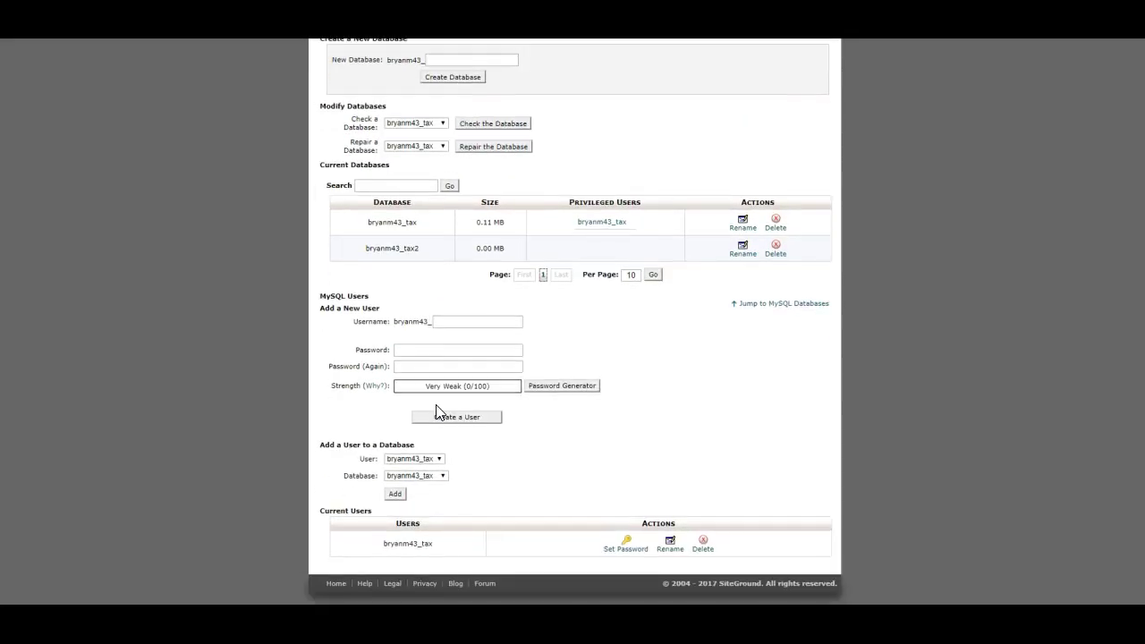
click(451, 320)
text(tax2)
click(557, 386)
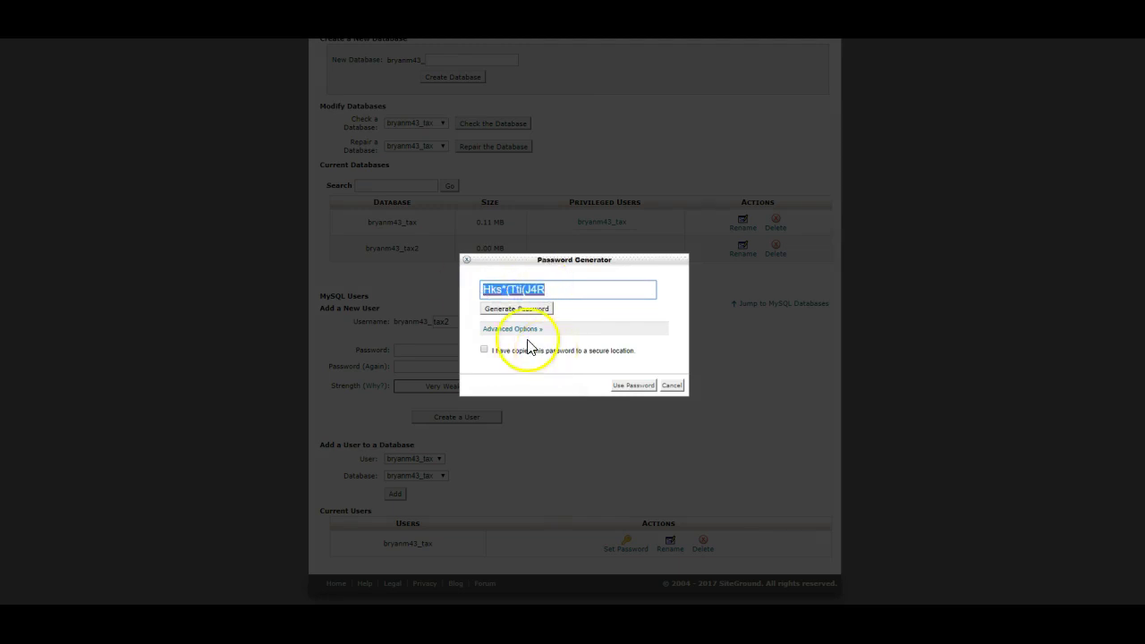
click(505, 291)
triple_click(503, 293)
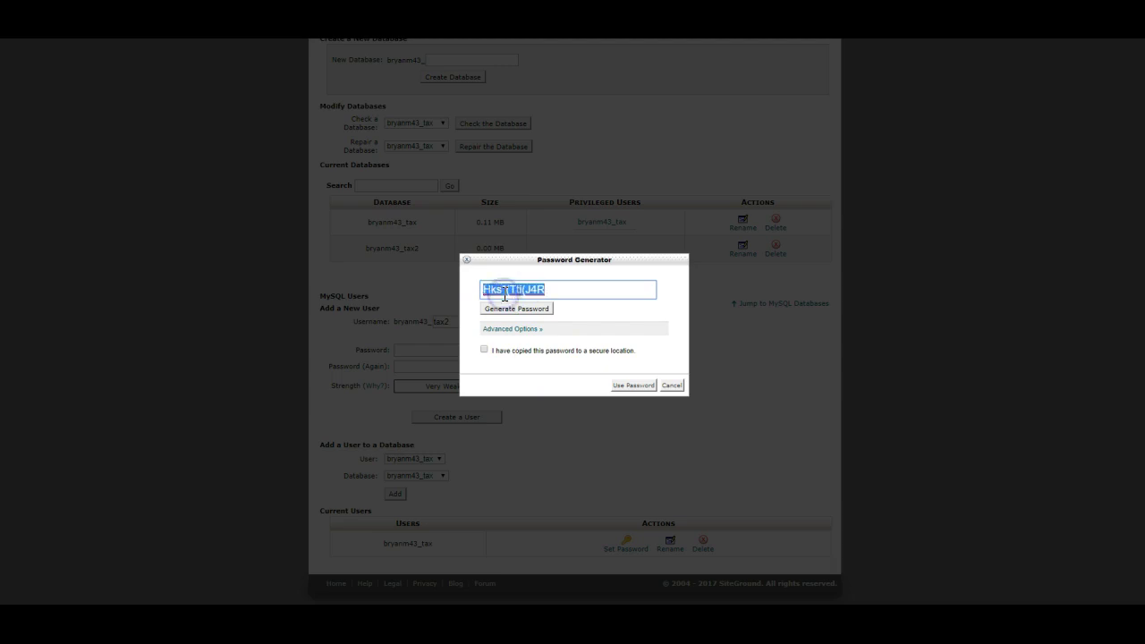
click(506, 294)
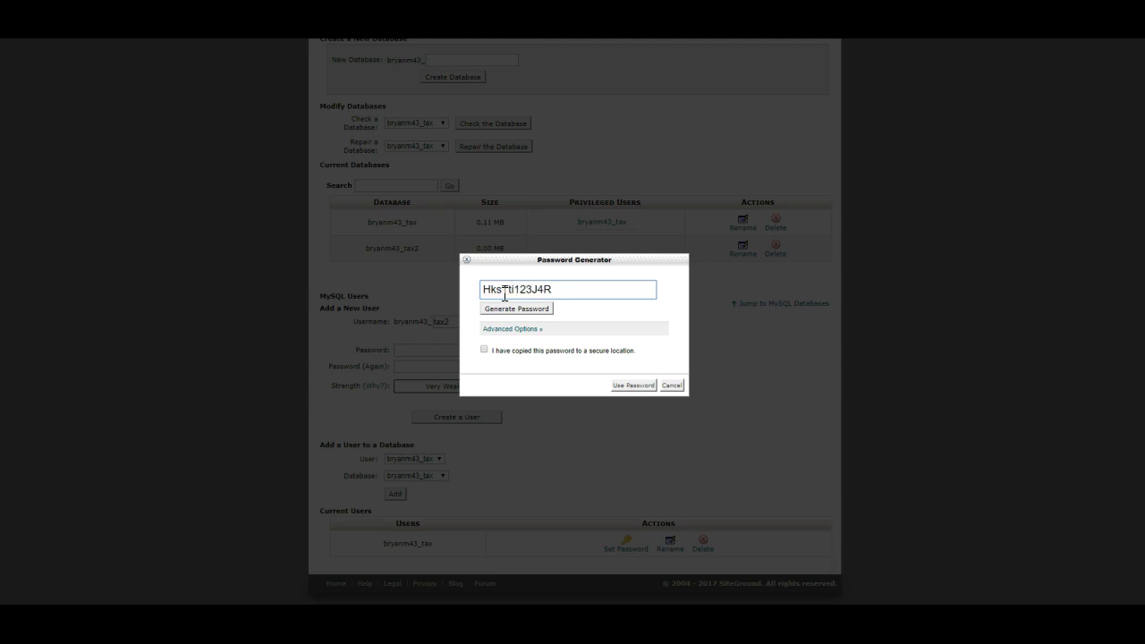
drag(582, 292, 475, 281)
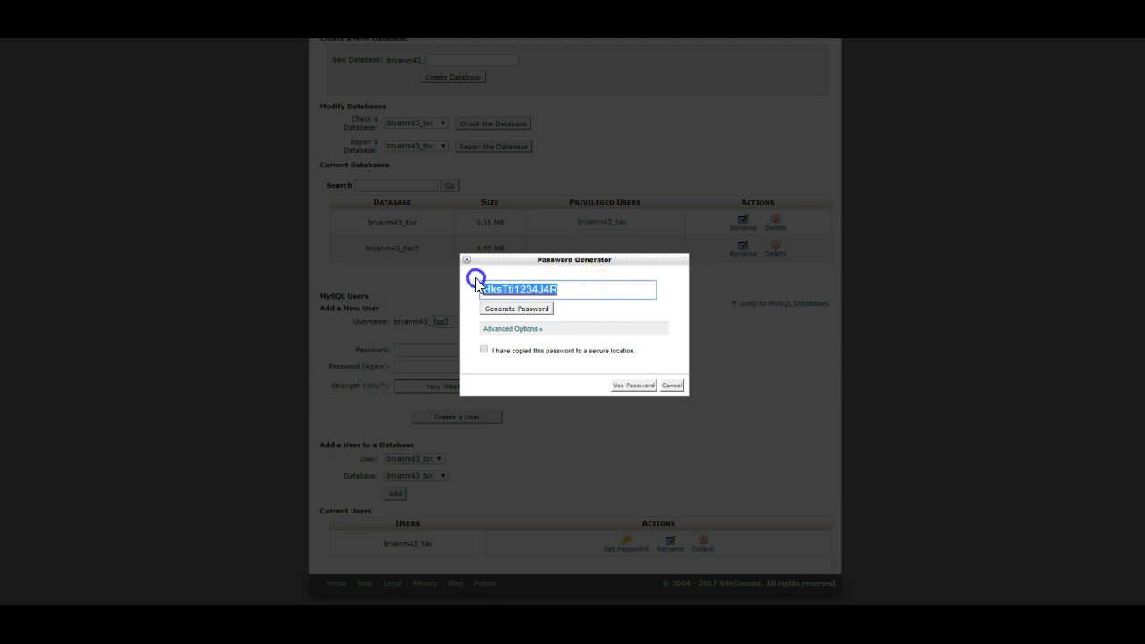
click(484, 348)
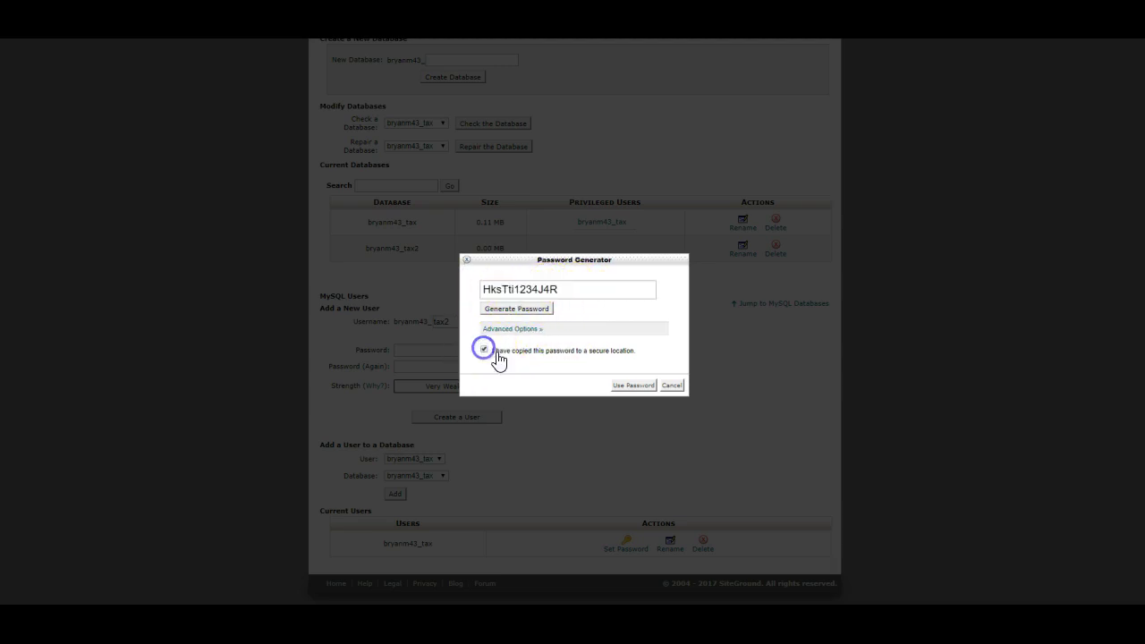
click(627, 386)
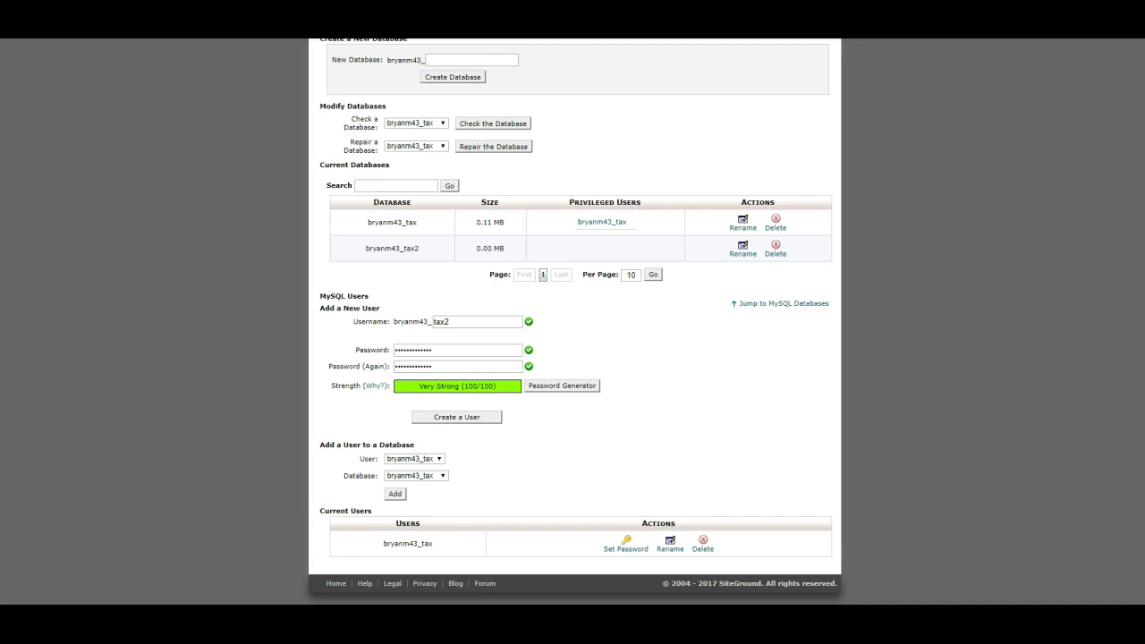
Record the database name bryanm43_tax2, the username and the generated password in Notepad.
key(alt+Tab)
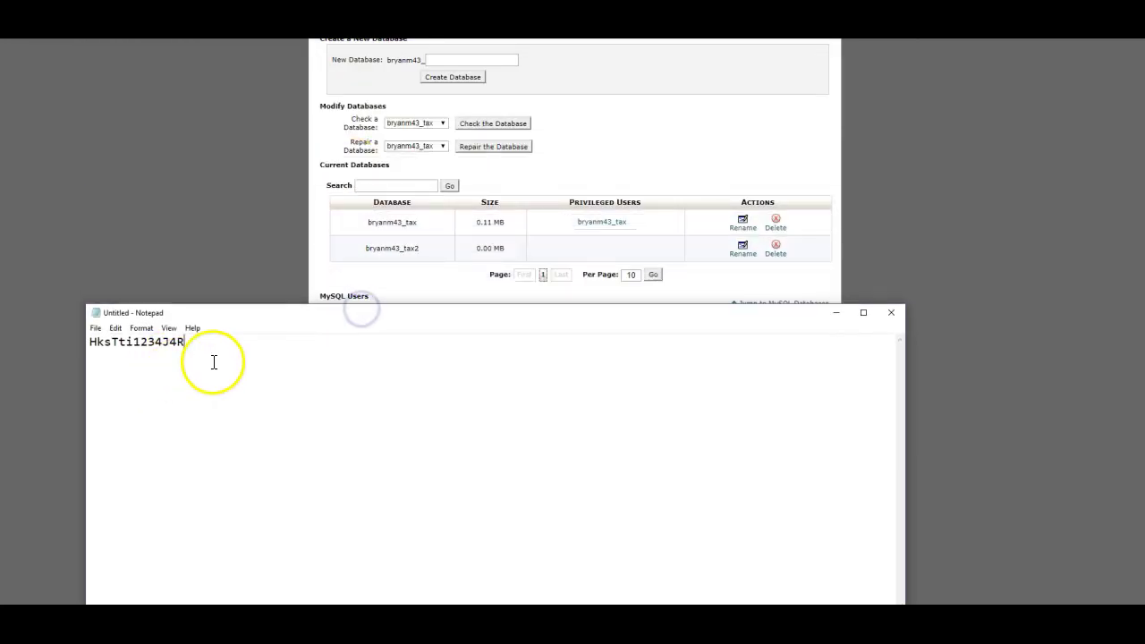
key(ctrl+Home)
key(Return)
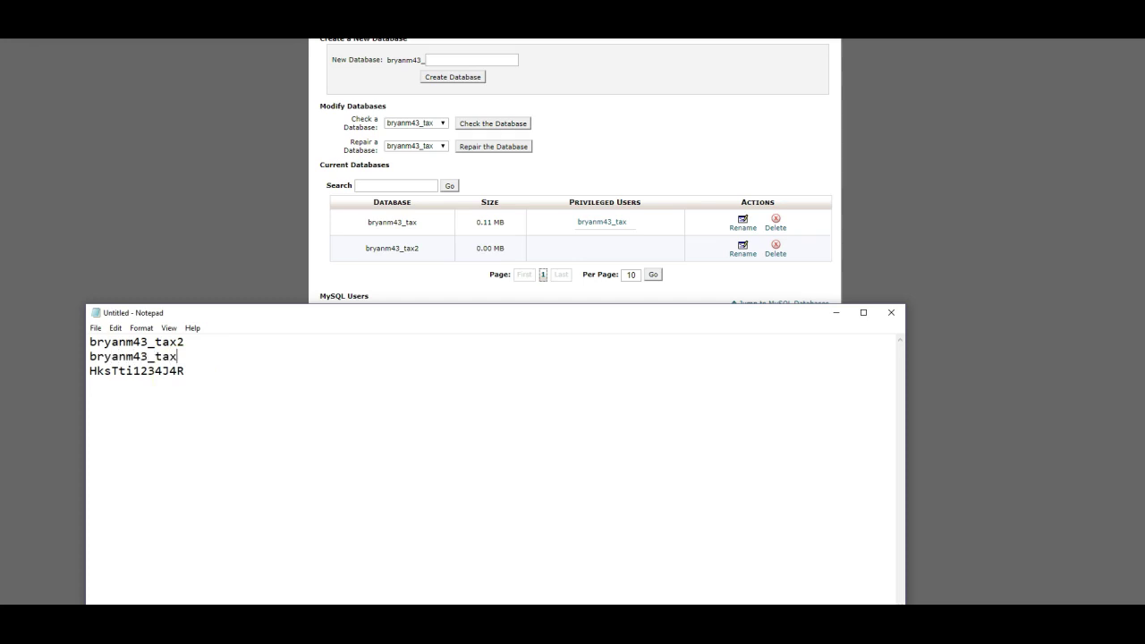
click(270, 186)
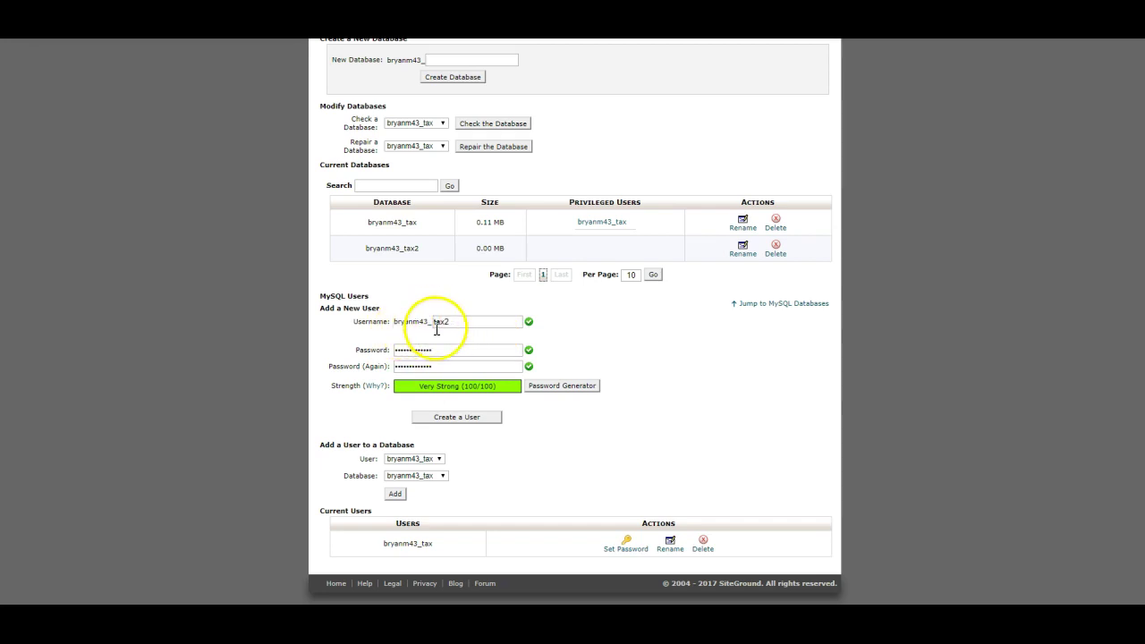
Create the MySQL user bryanm43_tax2, declining to save the login.
click(466, 419)
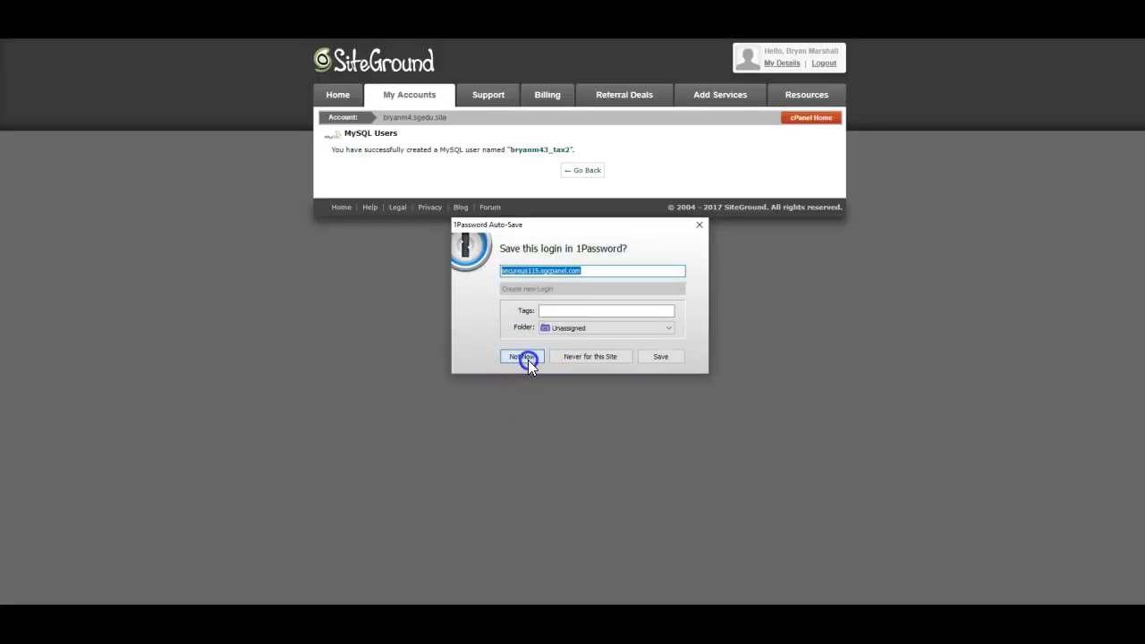
click(524, 357)
click(578, 175)
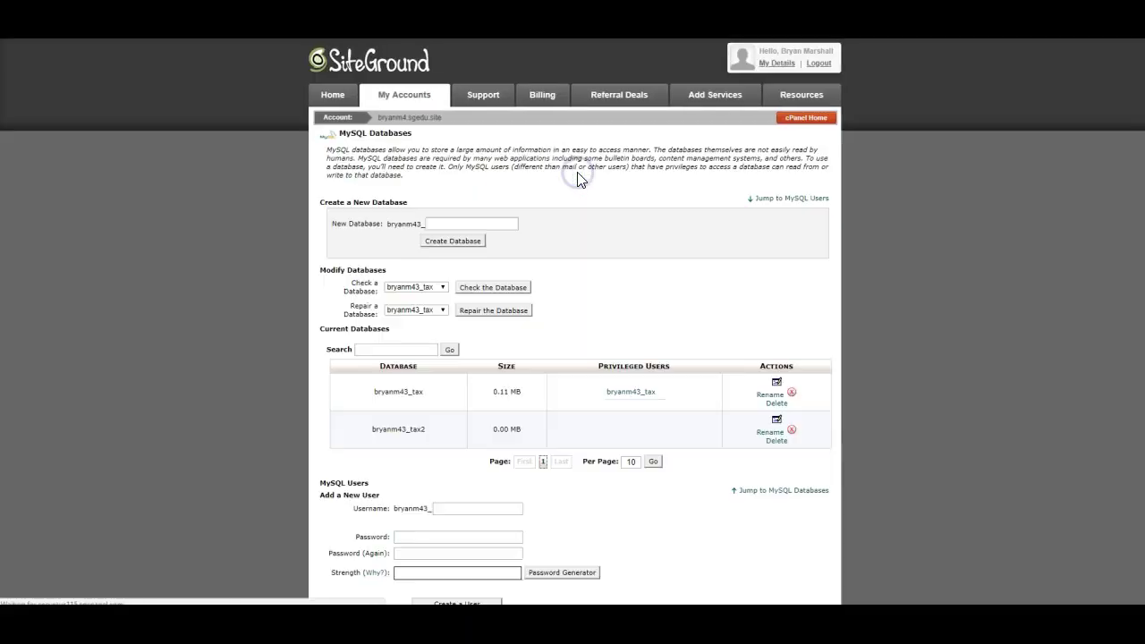
scroll(398, 243, down, 2)
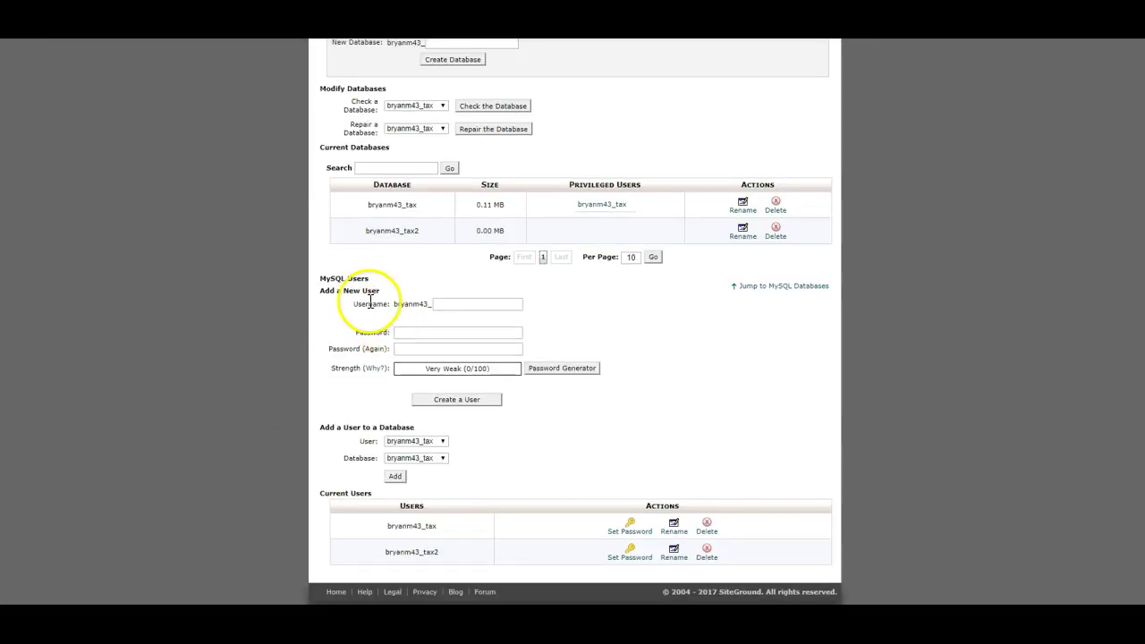
scroll(371, 304, down, 1)
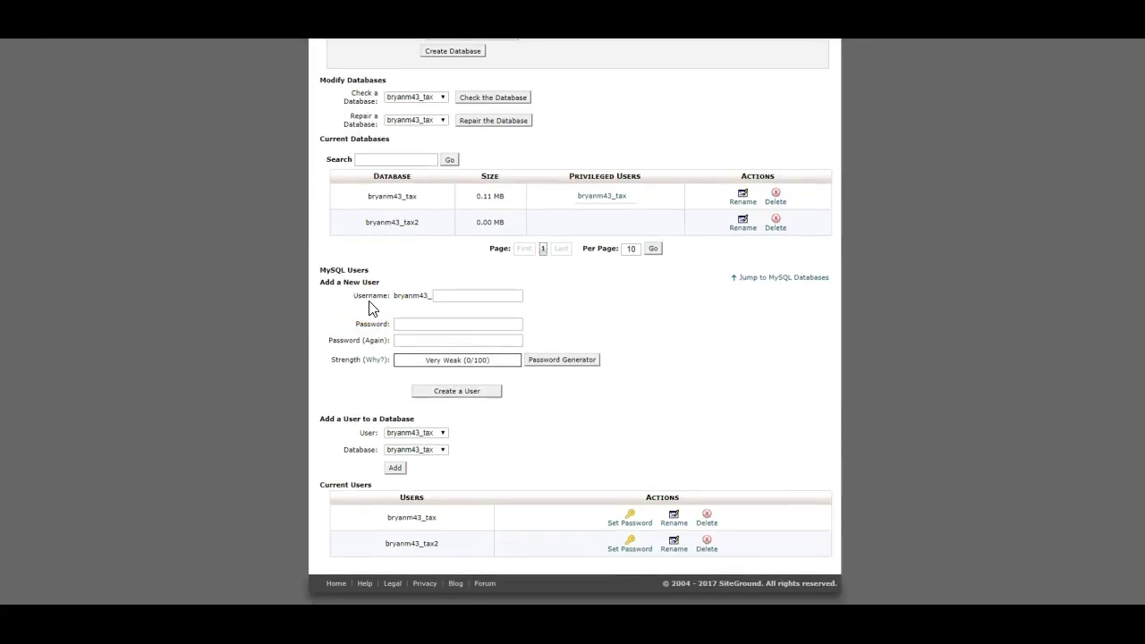
click(410, 435)
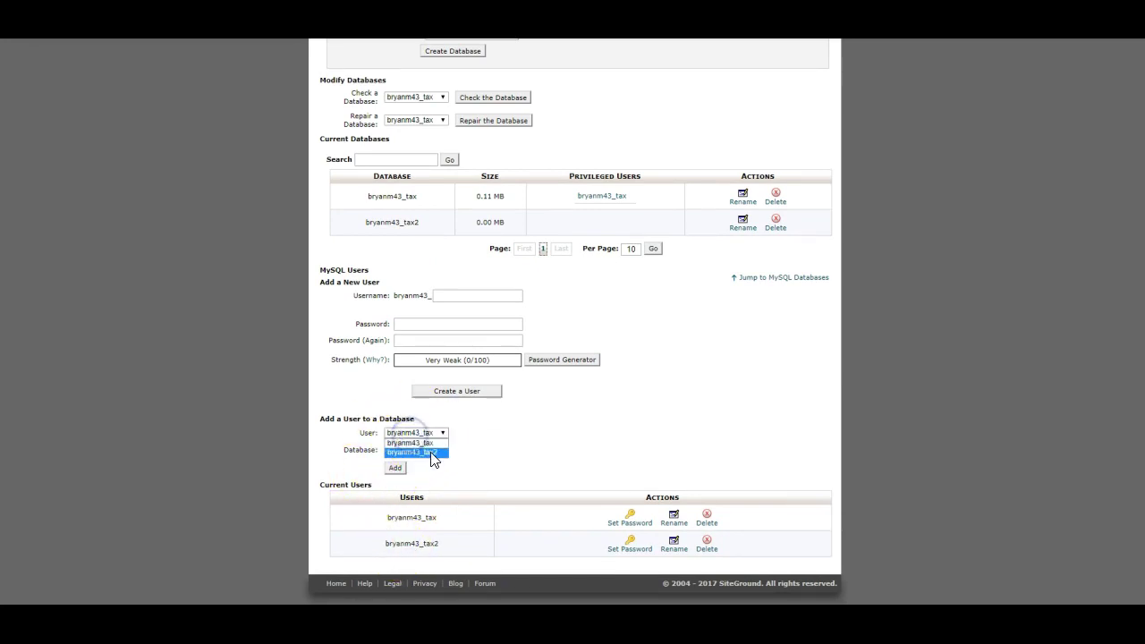
click(428, 452)
click(429, 447)
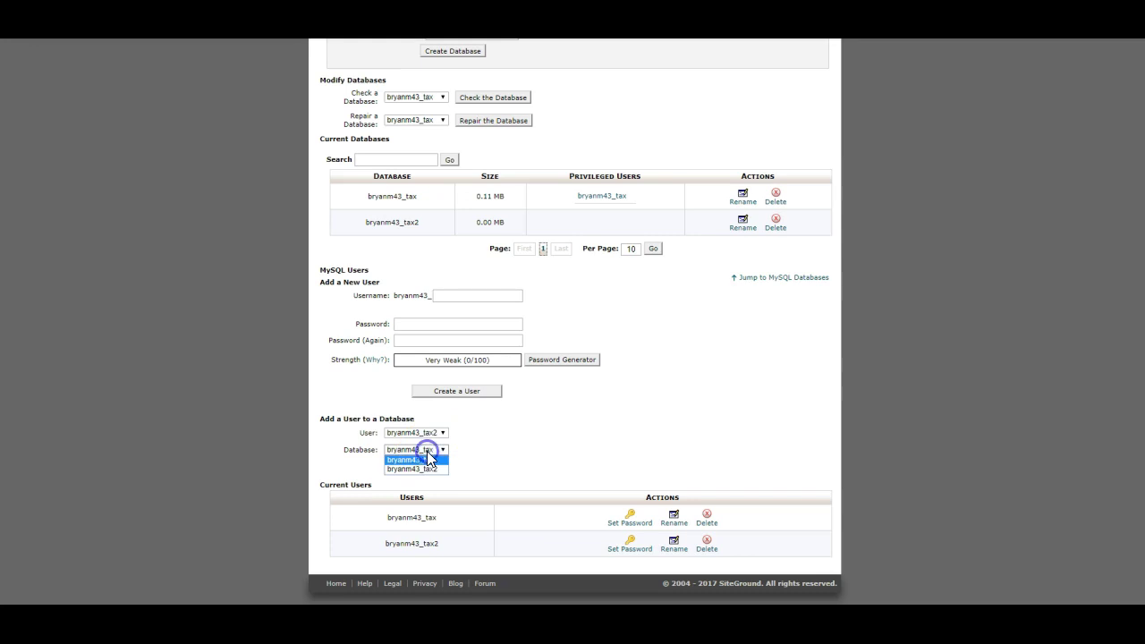
click(427, 467)
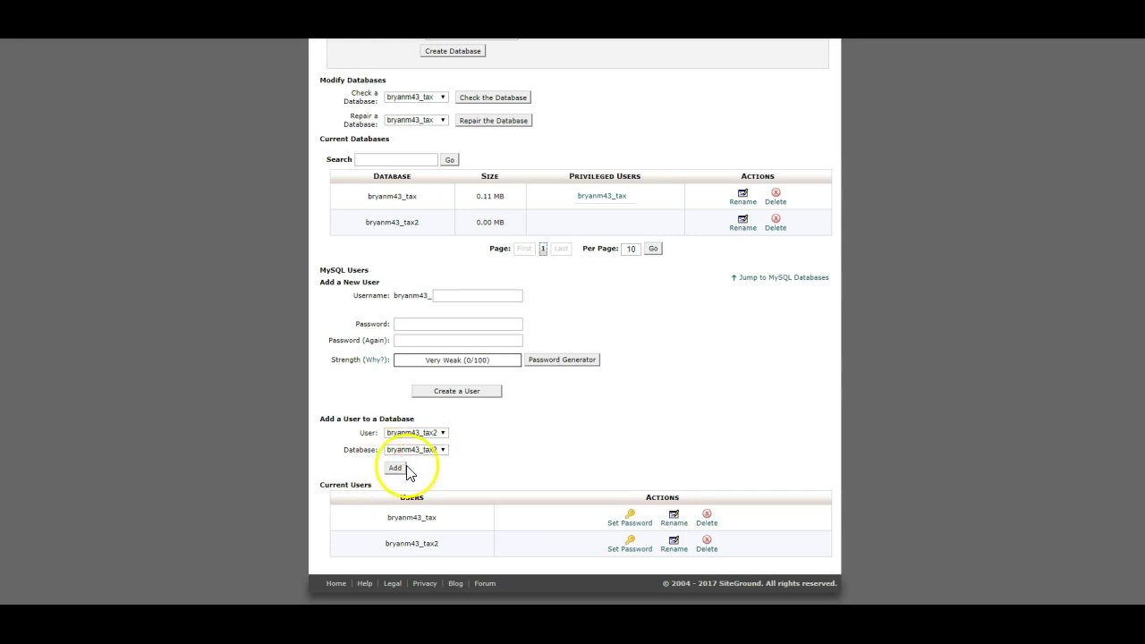
click(394, 469)
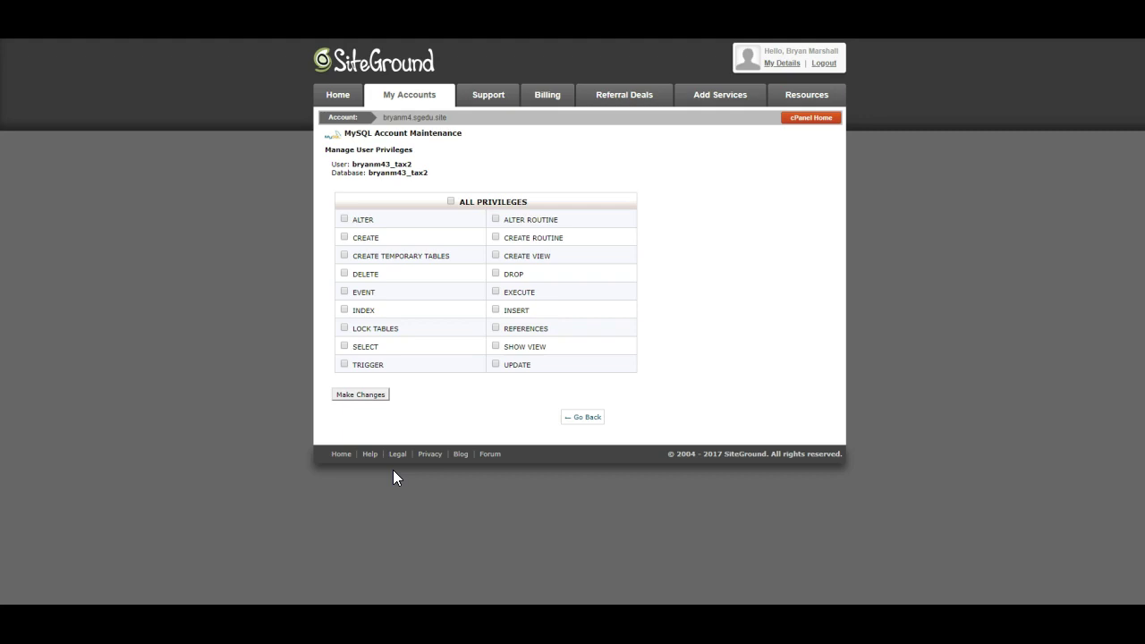
click(450, 202)
click(367, 397)
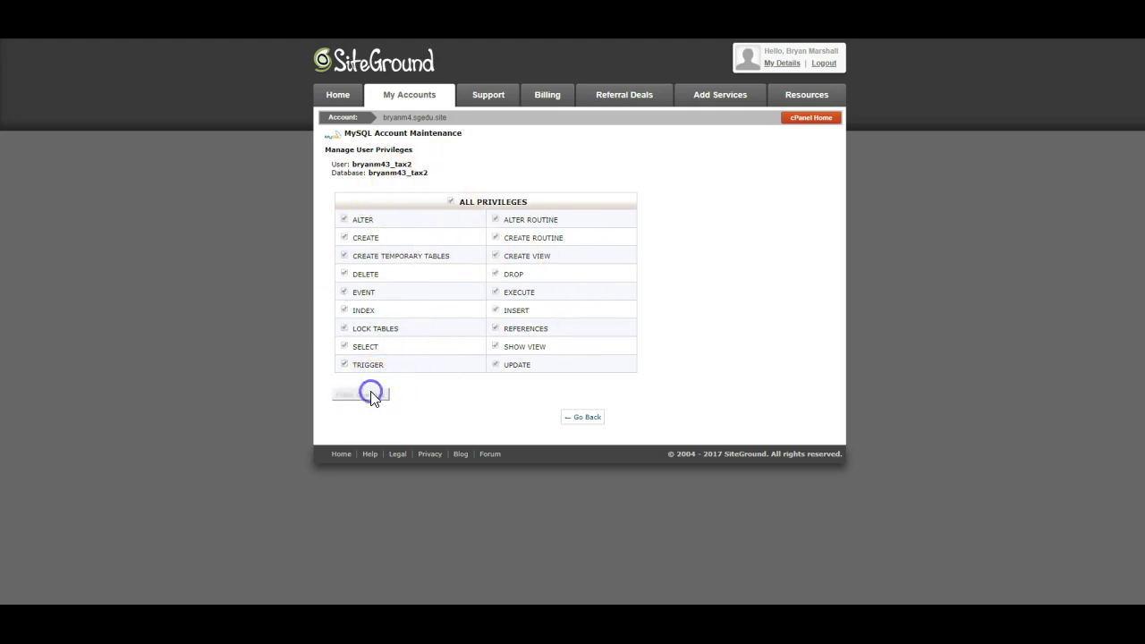
click(590, 446)
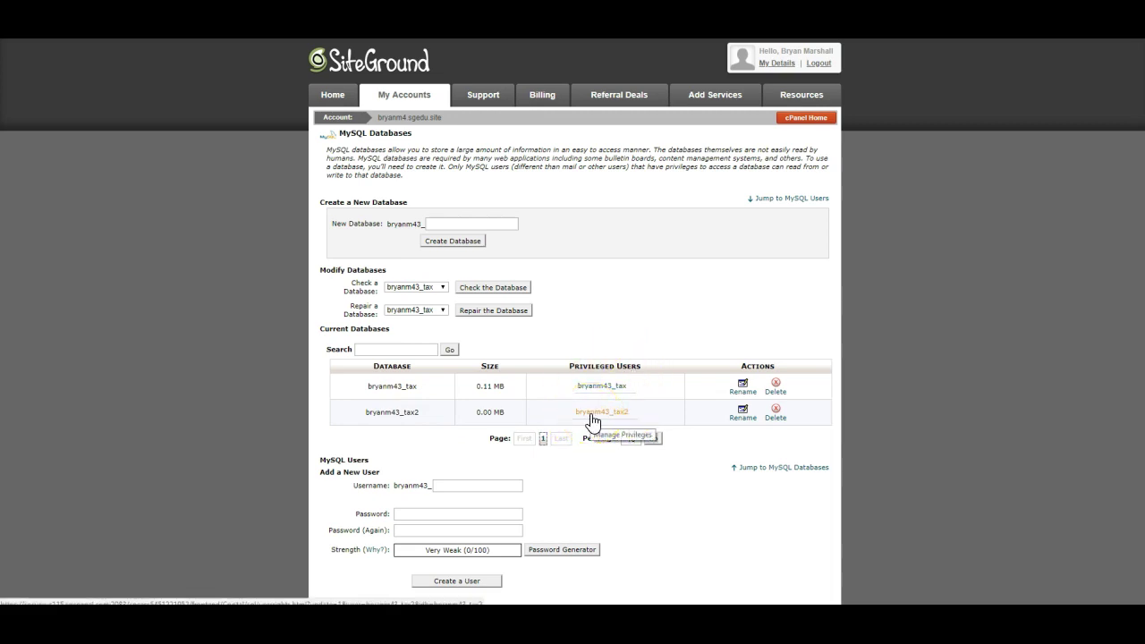
Return to the cPanel home page and launch phpMyAdmin from the Databases section.
click(812, 118)
scroll(615, 379, down, 5)
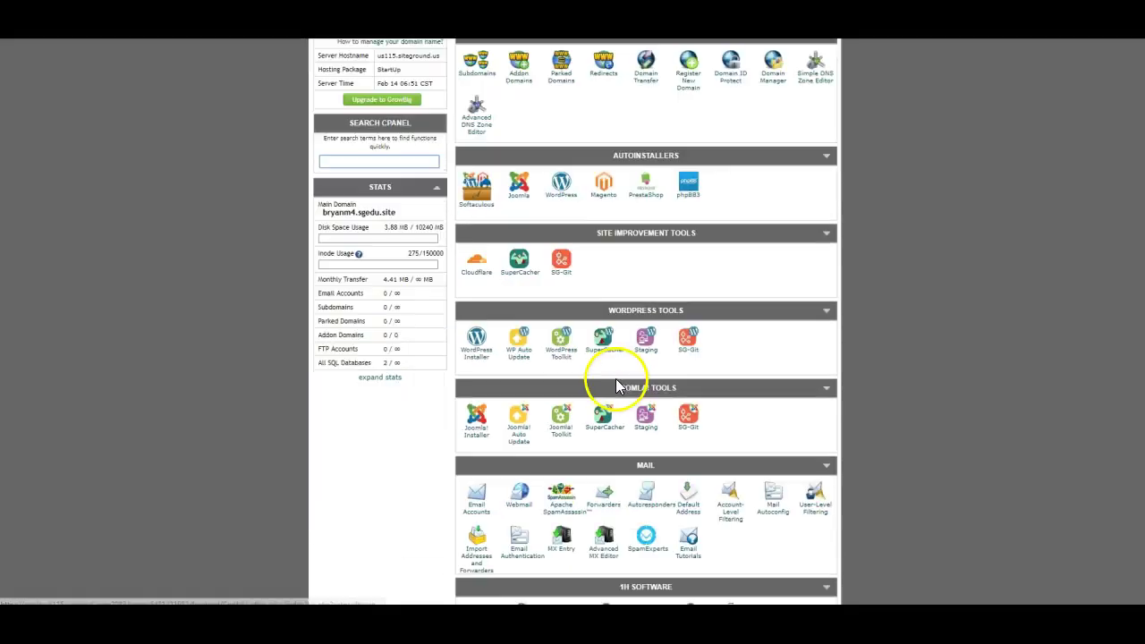
scroll(616, 379, down, 3)
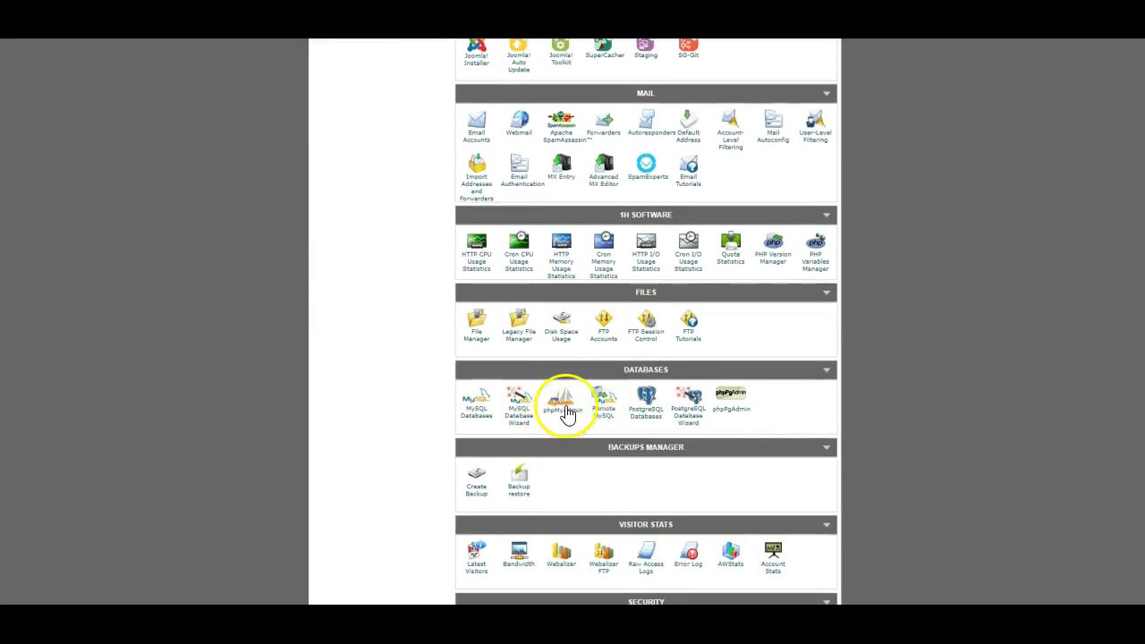
click(564, 410)
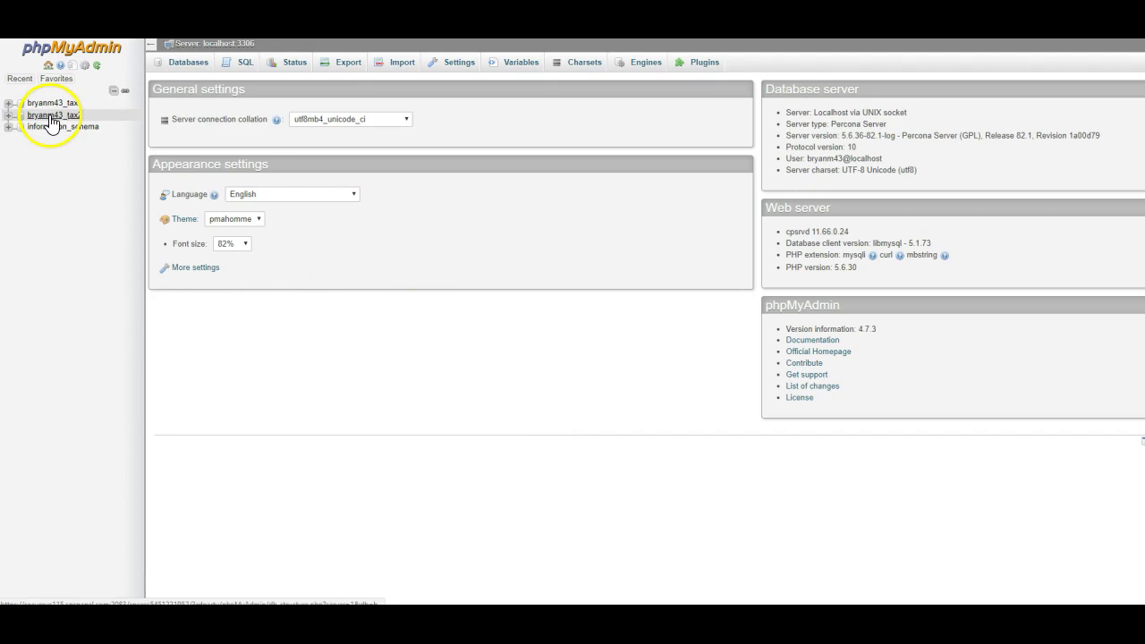
Open the original bryanm43_tax database and view its tax table with 10 rows.
click(49, 102)
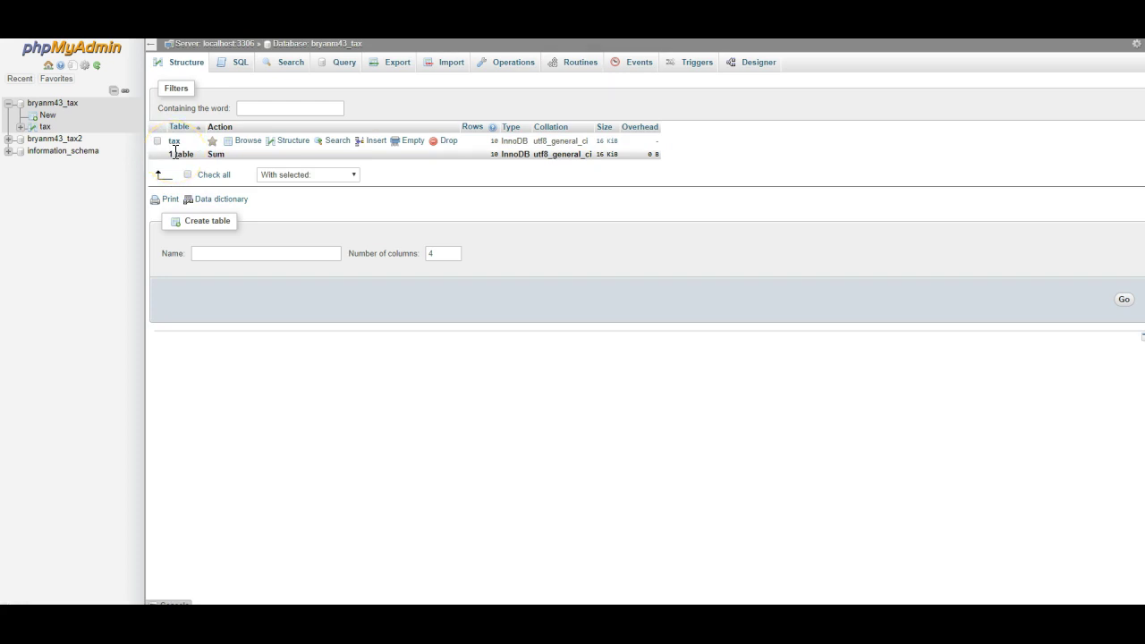
click(174, 197)
click(167, 146)
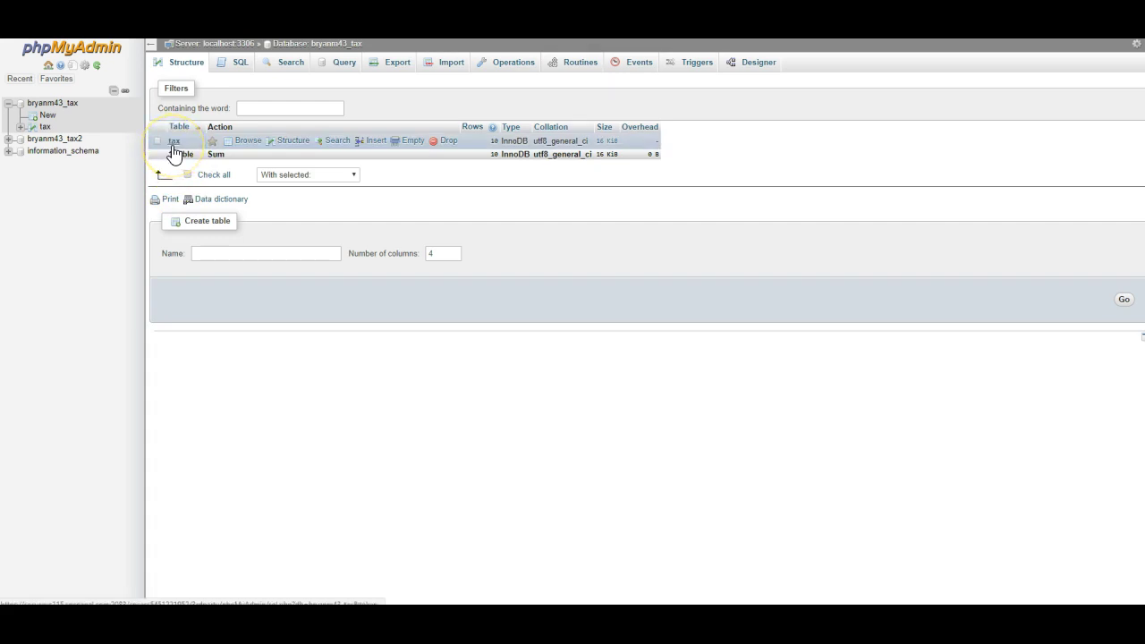
In the empty bryanm43_tax2 database, create a table named 'tax' with 8 columns.
click(9, 142)
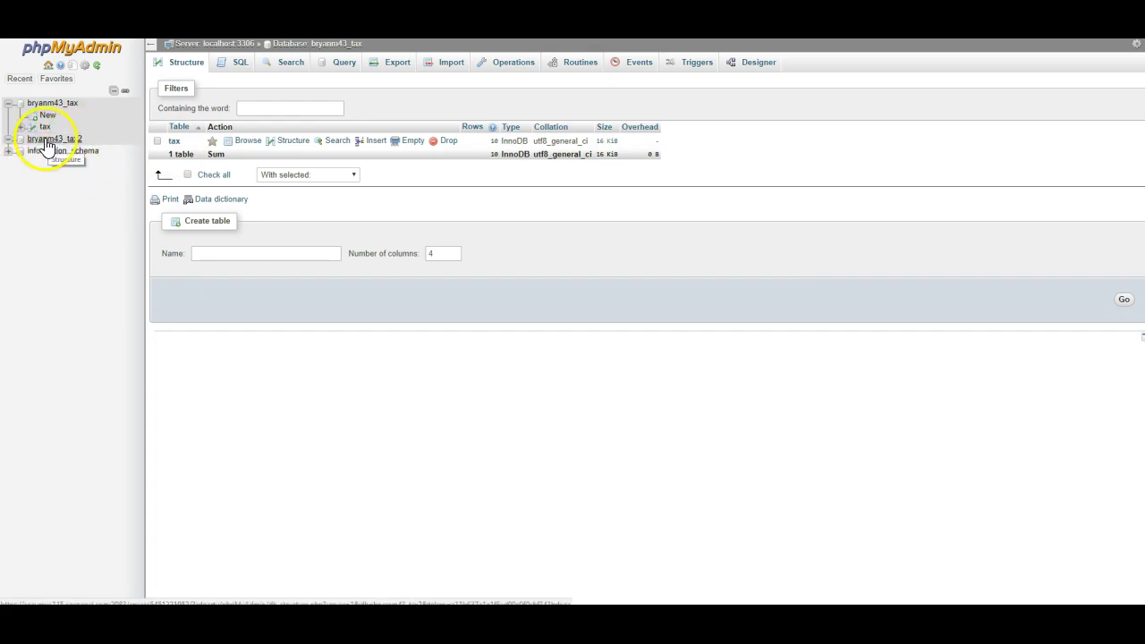
click(59, 140)
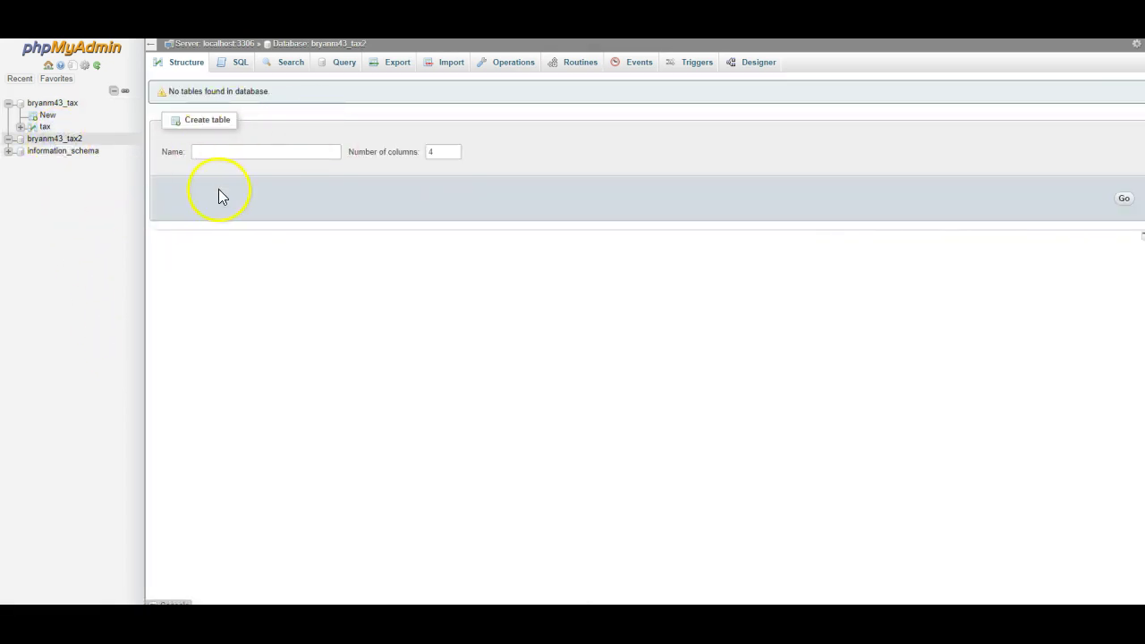
click(220, 154)
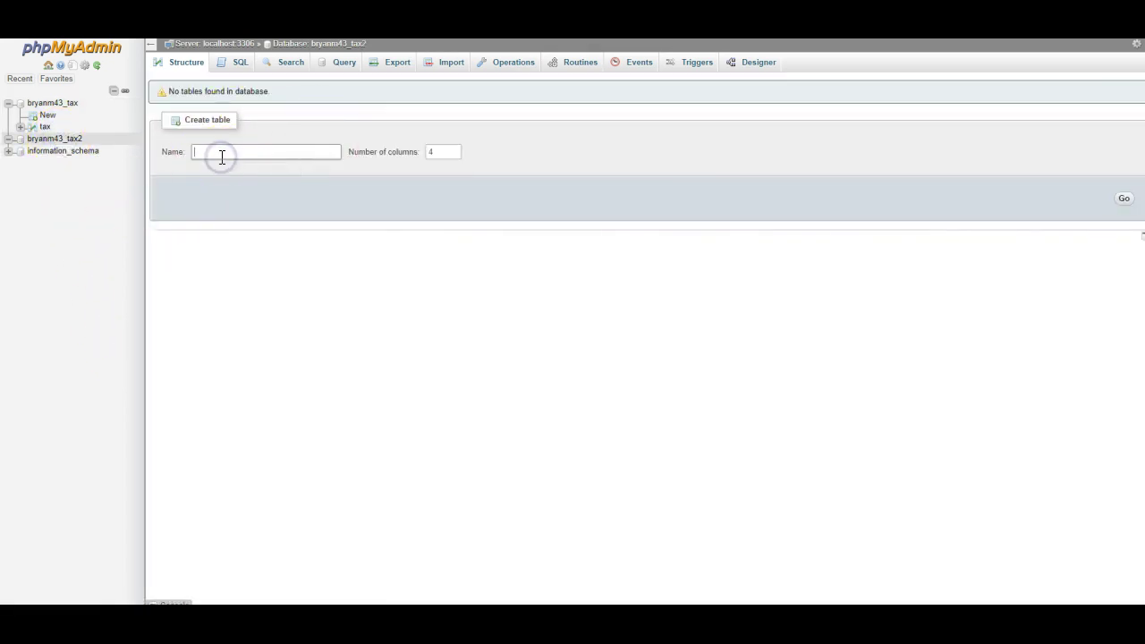
text(ta)
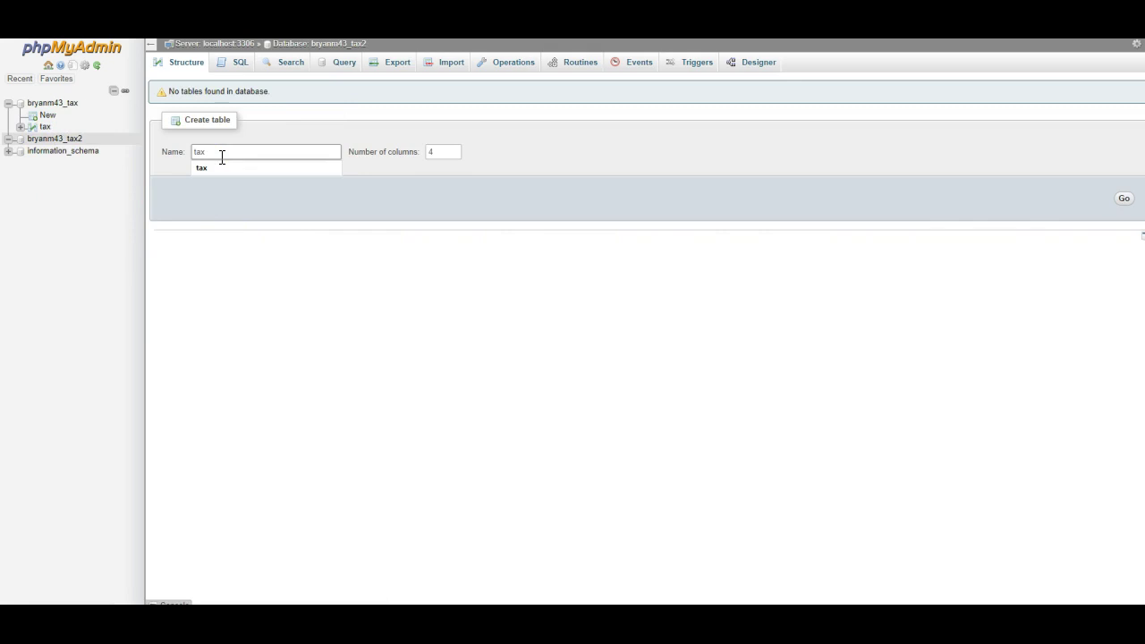
text(x)
click(384, 154)
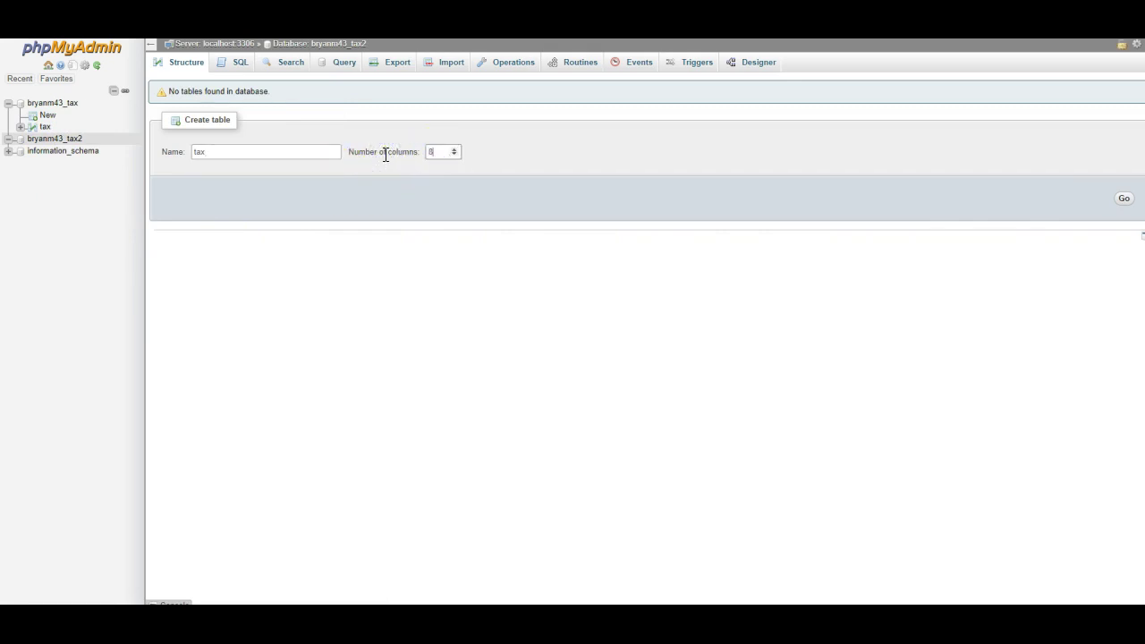
click(381, 257)
click(1124, 197)
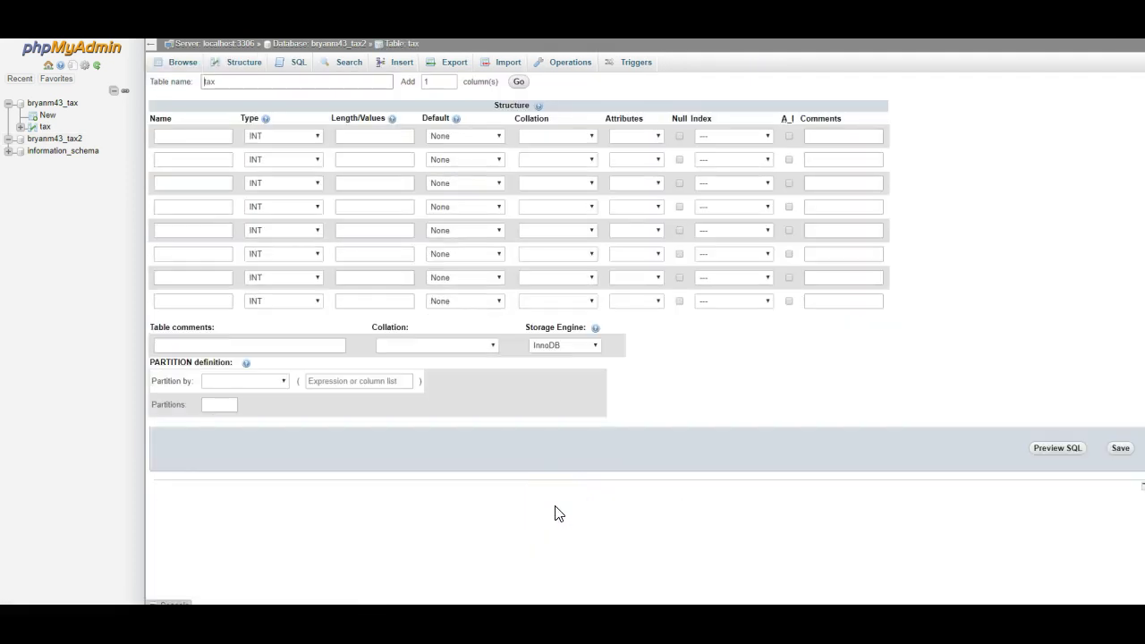
Name the first column 'id' and make it an auto-incrementing PRIMARY key.
click(172, 136)
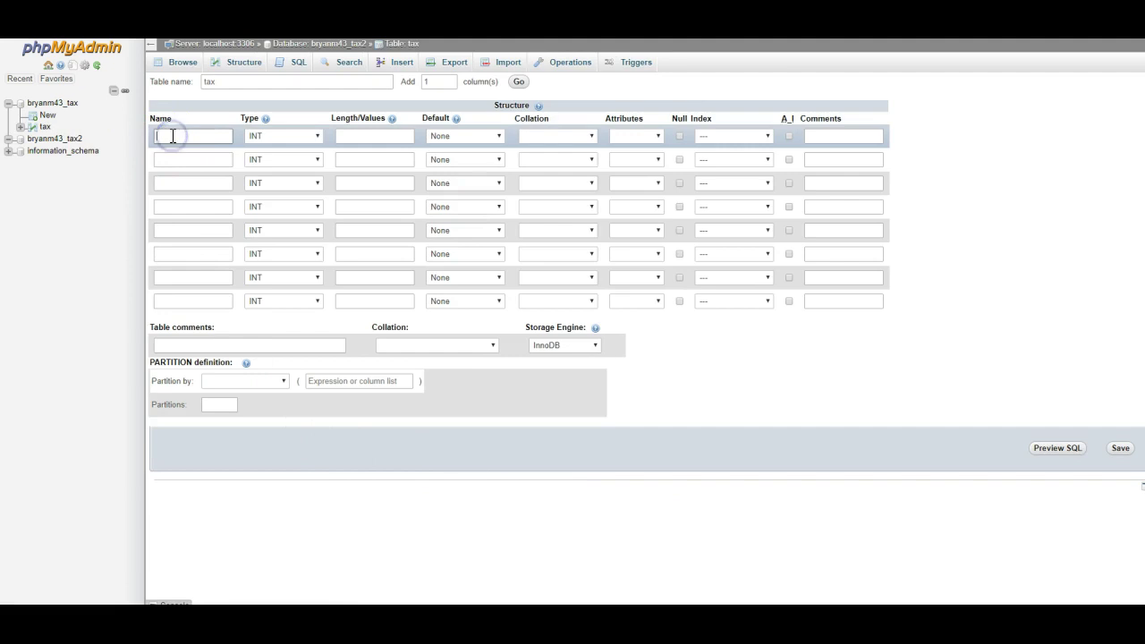
text(id)
click(789, 137)
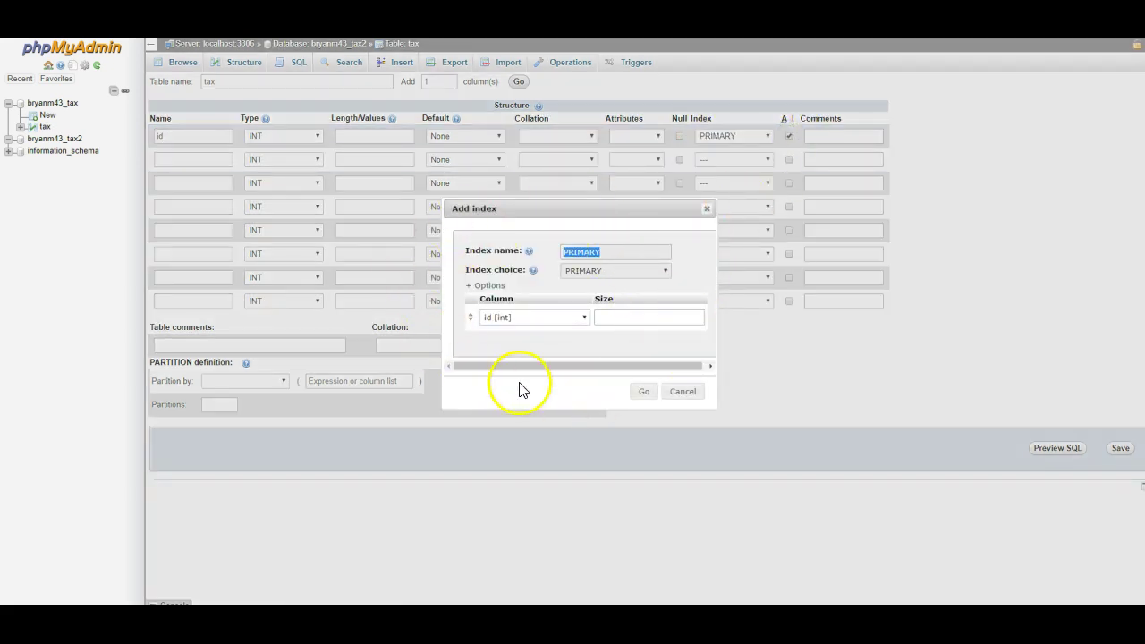
click(643, 391)
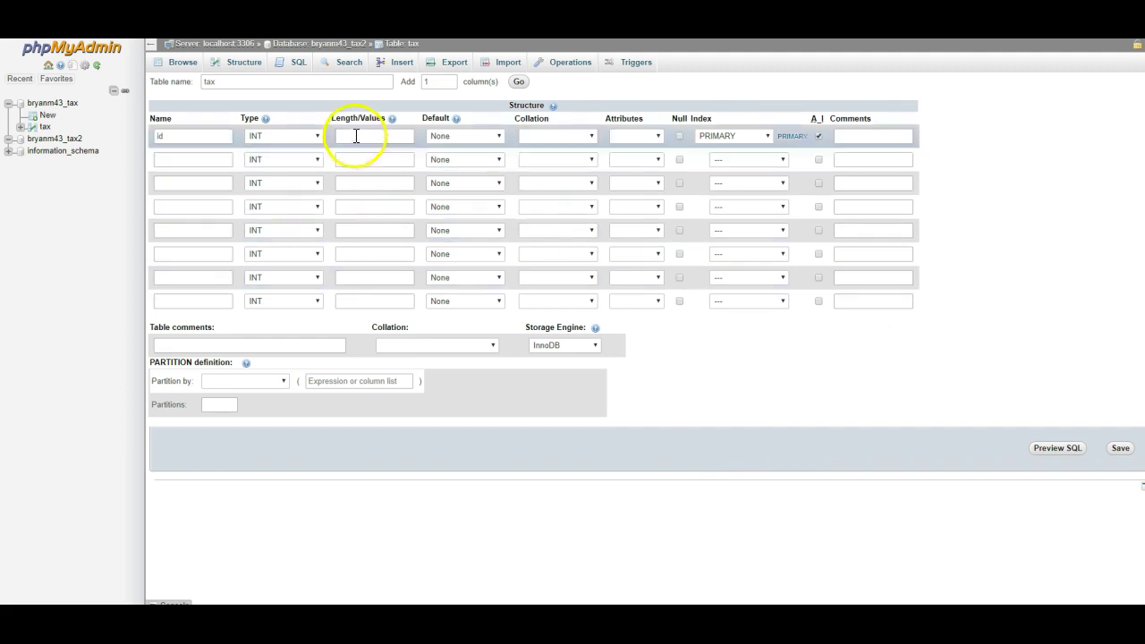
Name columns two to four userName, totalWages and taxableIncome.
click(185, 161)
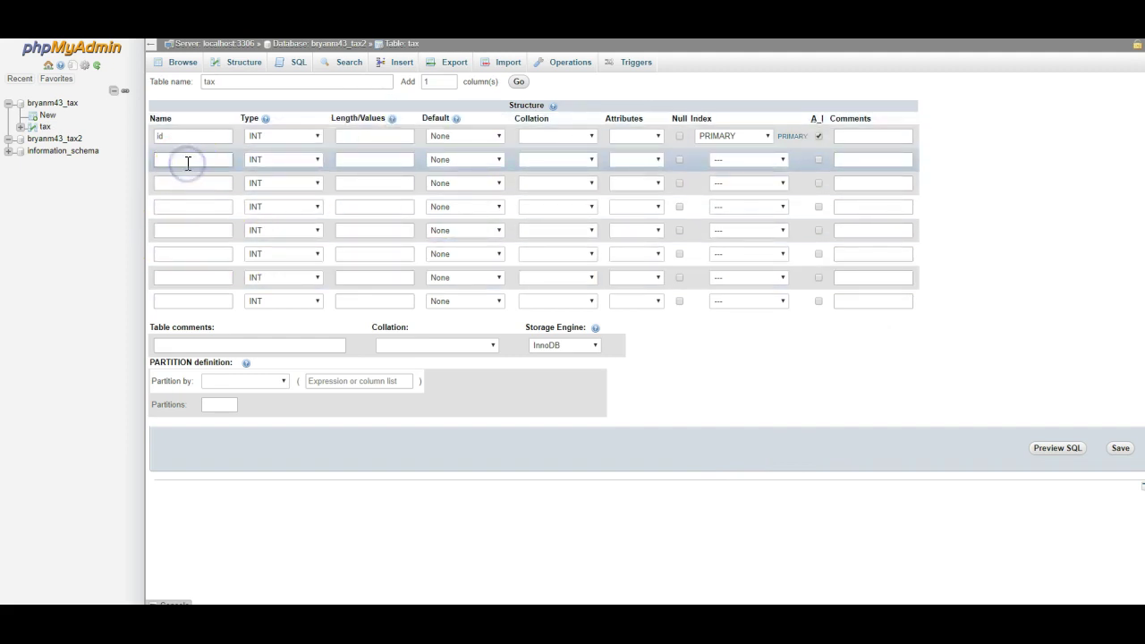
text(userName)
click(201, 208)
click(161, 183)
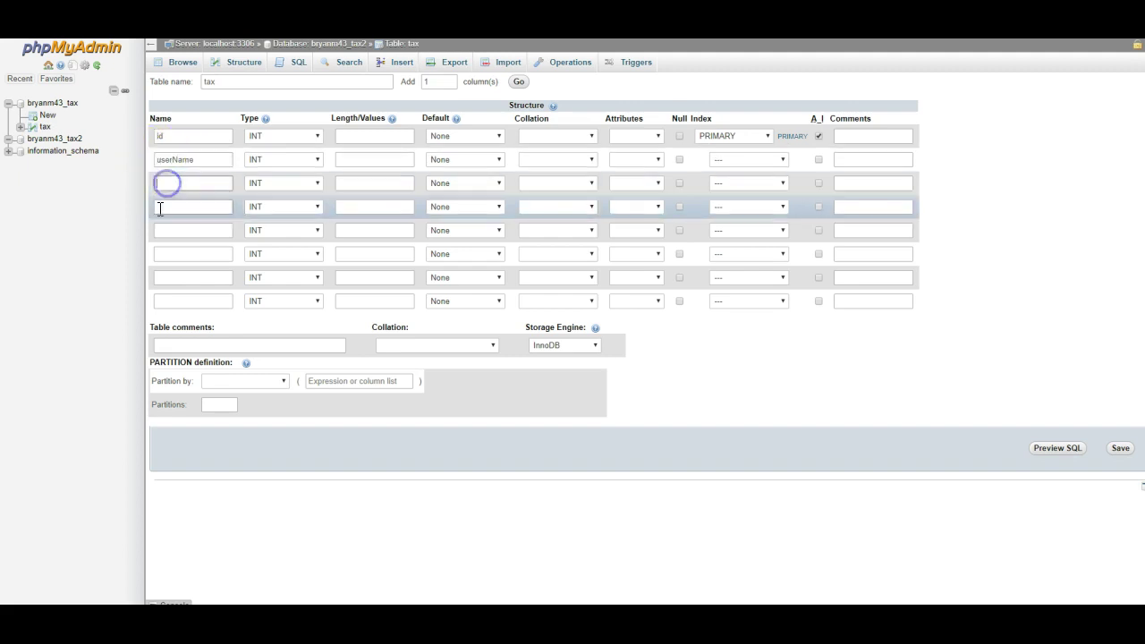
text(ta)
key(BackSpace)
key(BackSpace)
key(BackSpace)
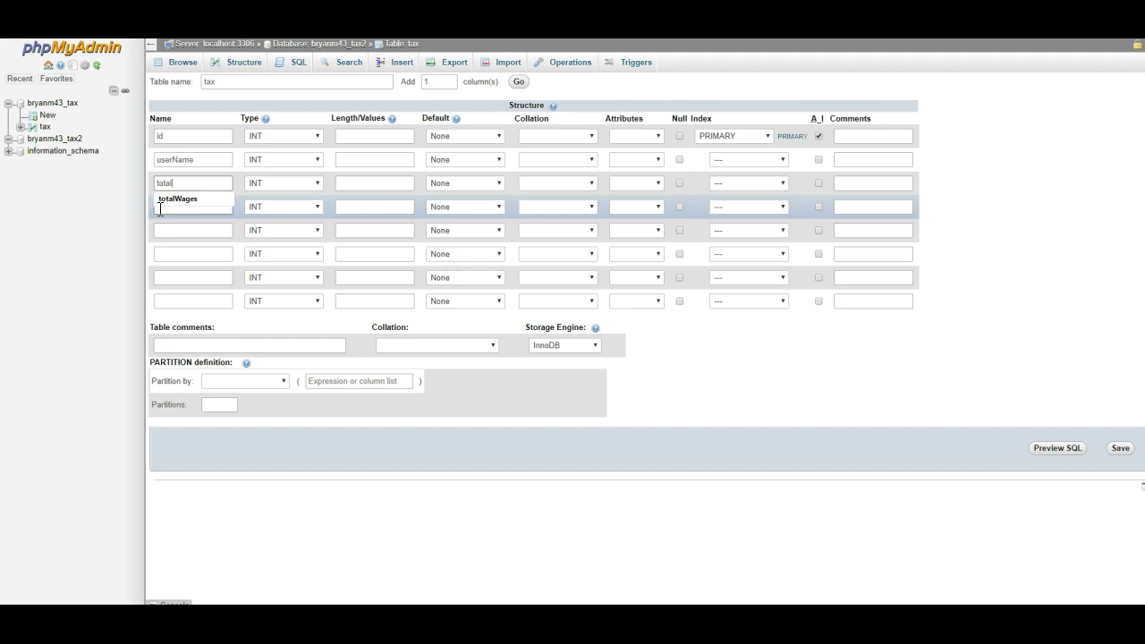
click(190, 235)
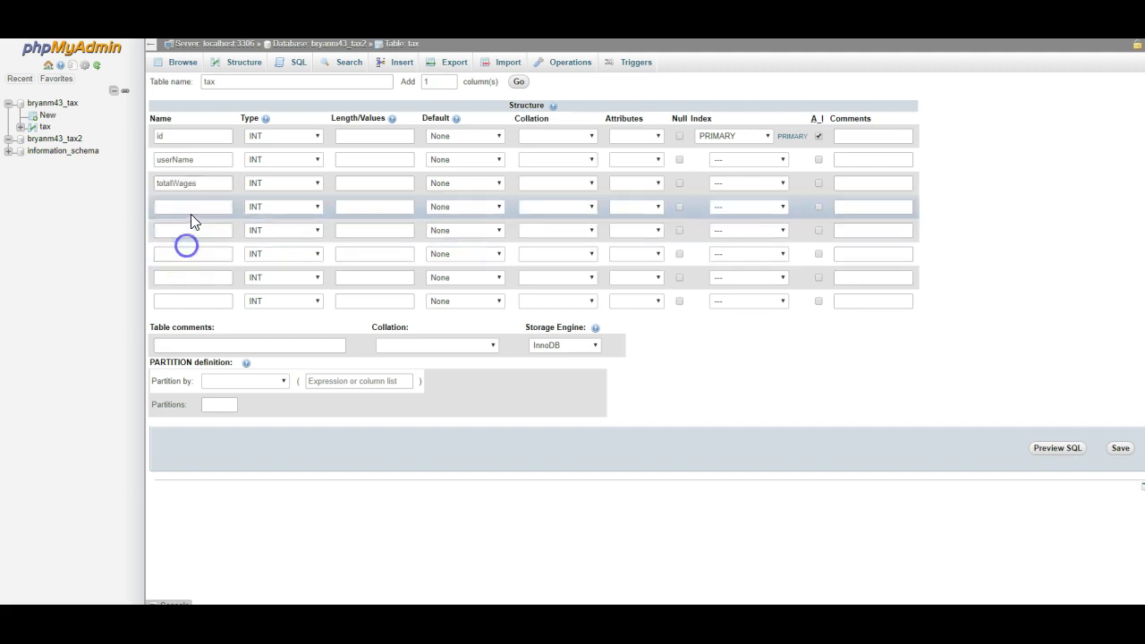
click(192, 215)
text(taxableIncome)
click(188, 232)
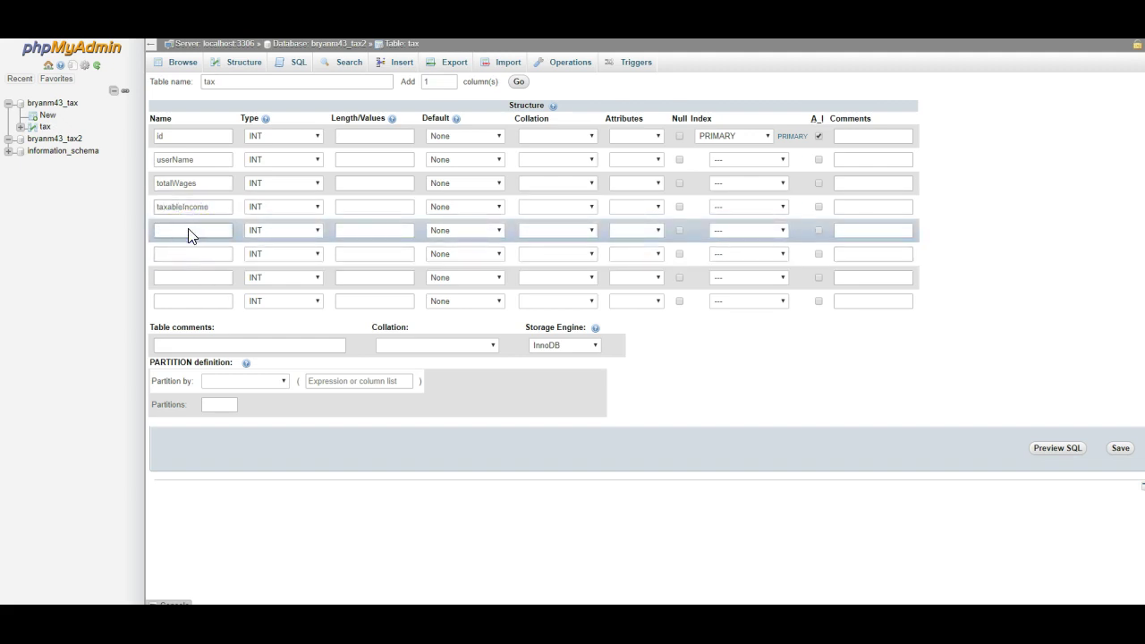
Name columns five to eight withholdings, taxes, owe and refund.
text(withholdings)
click(181, 246)
click(192, 279)
click(194, 258)
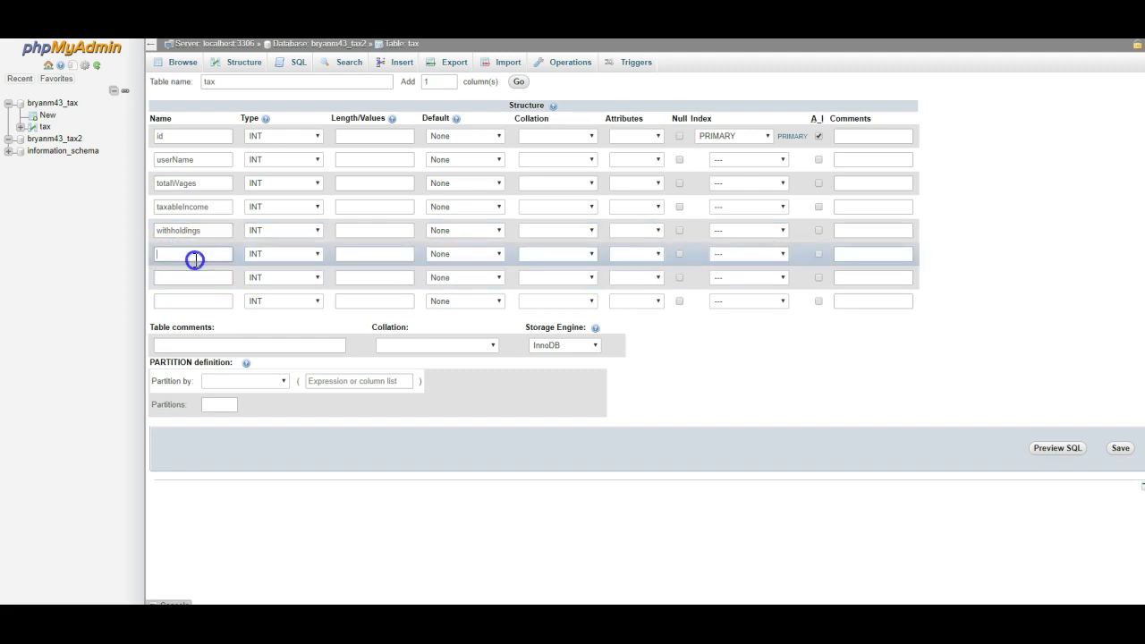
text(taxes)
click(189, 280)
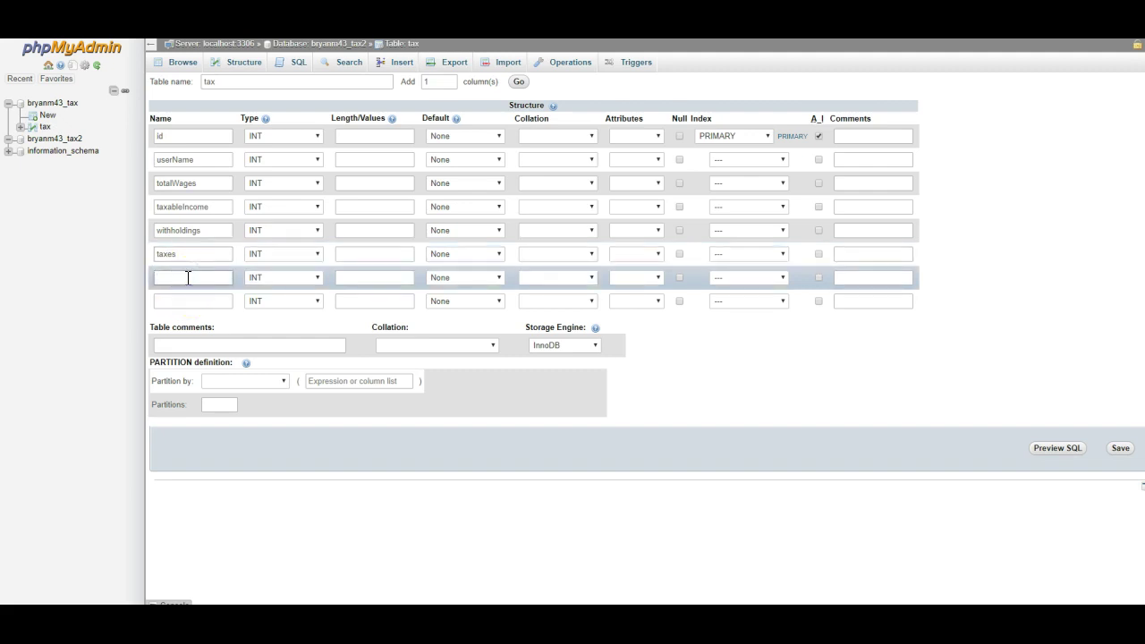
text(owe)
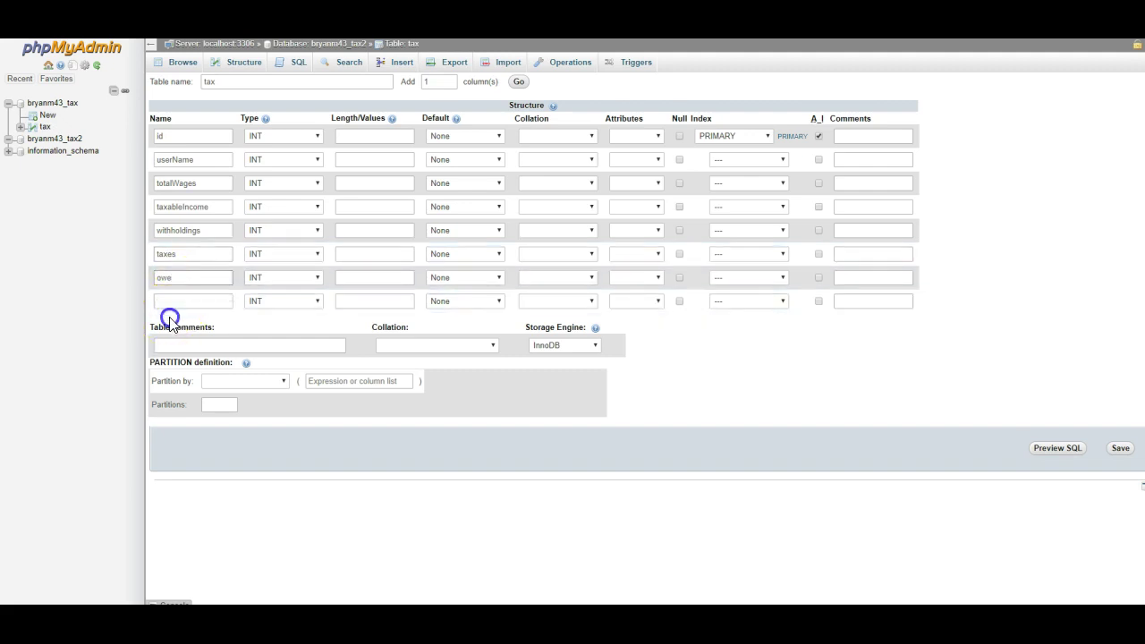
click(176, 301)
text(ref)
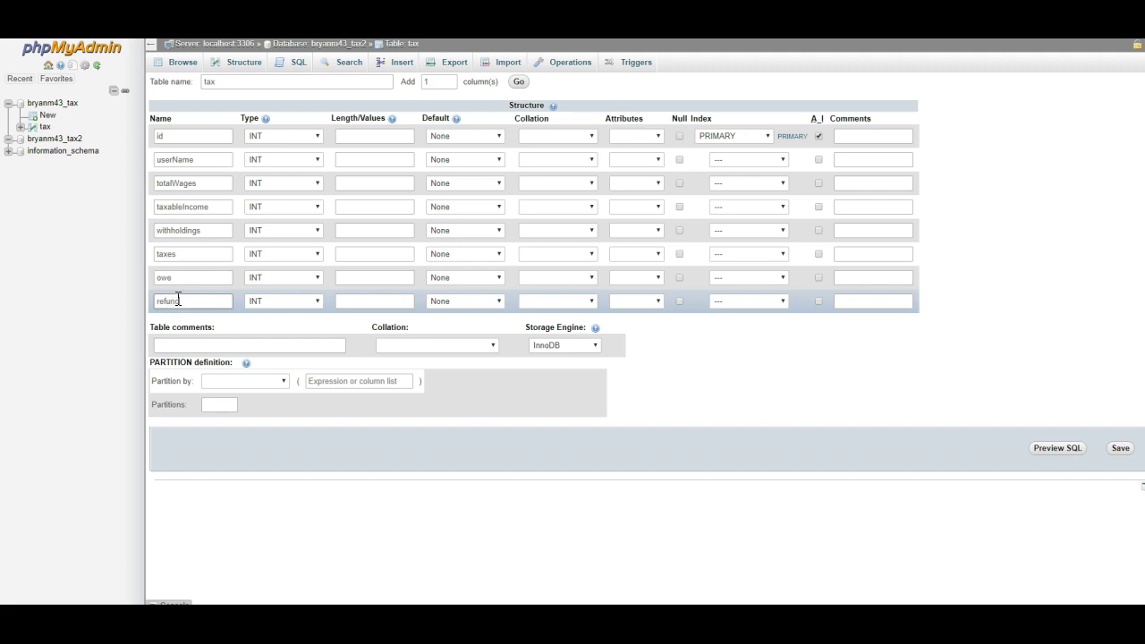
text(und)
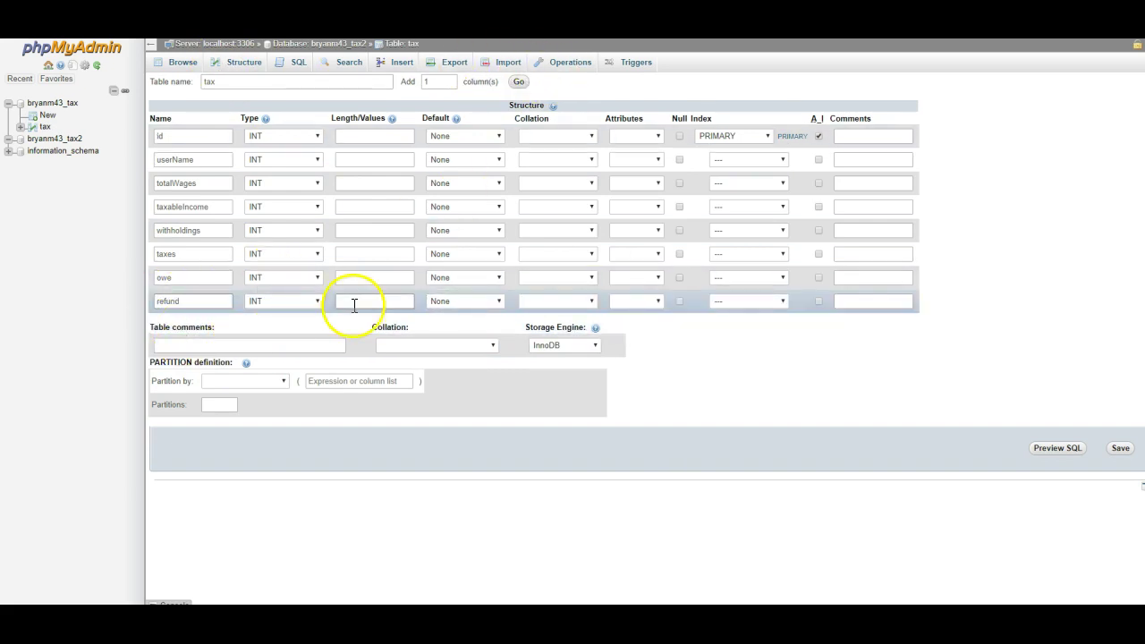
Make userName a VARCHAR column with length 255.
click(300, 161)
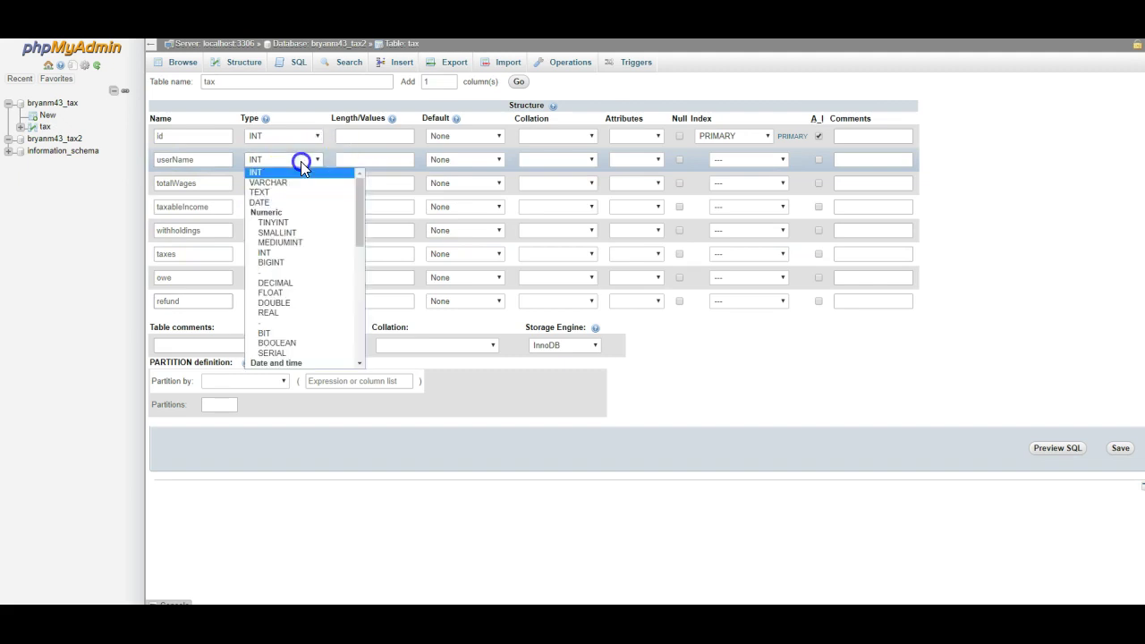
click(287, 183)
click(347, 160)
text(2)
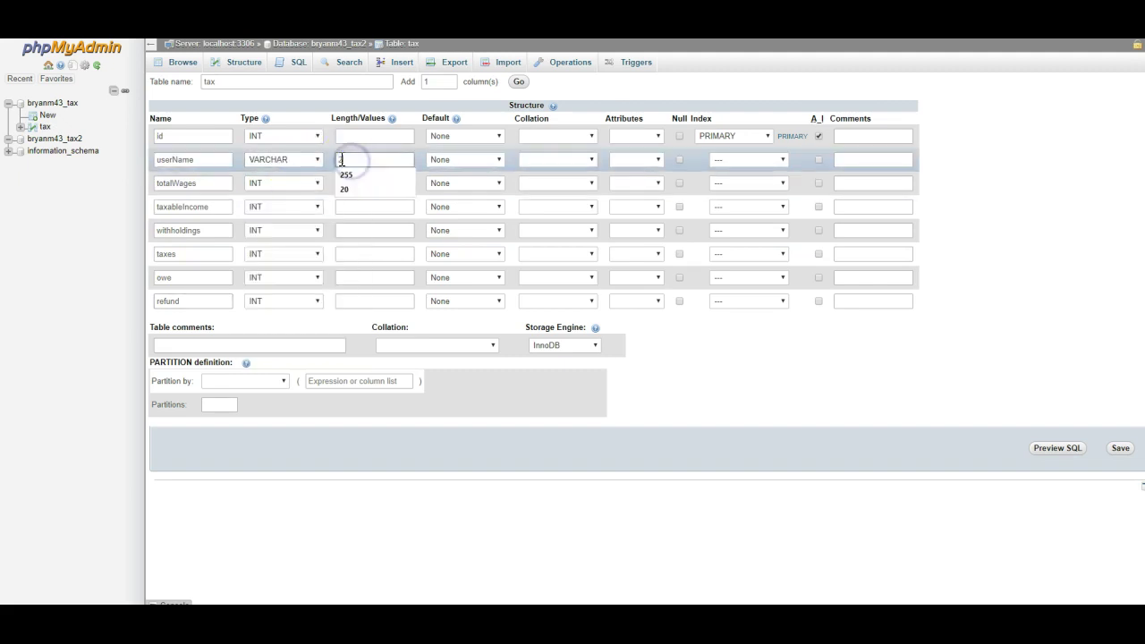
text(55)
Set totalWages, taxableIncome, withholdings, taxes, owe and refund to type DECIMAL.
click(279, 183)
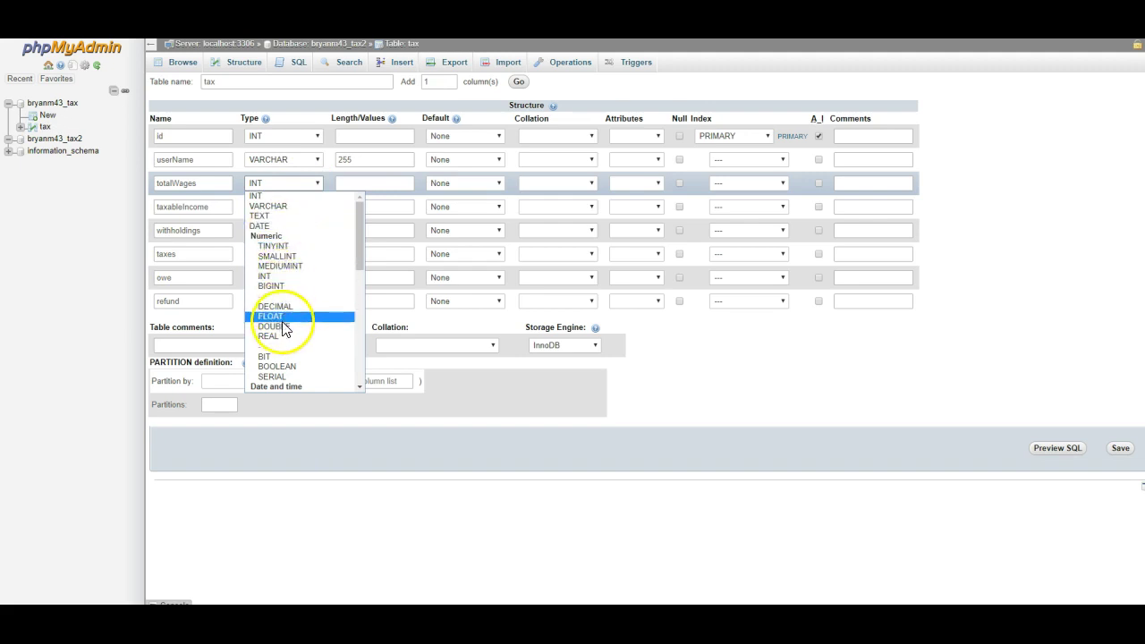
click(281, 306)
click(268, 205)
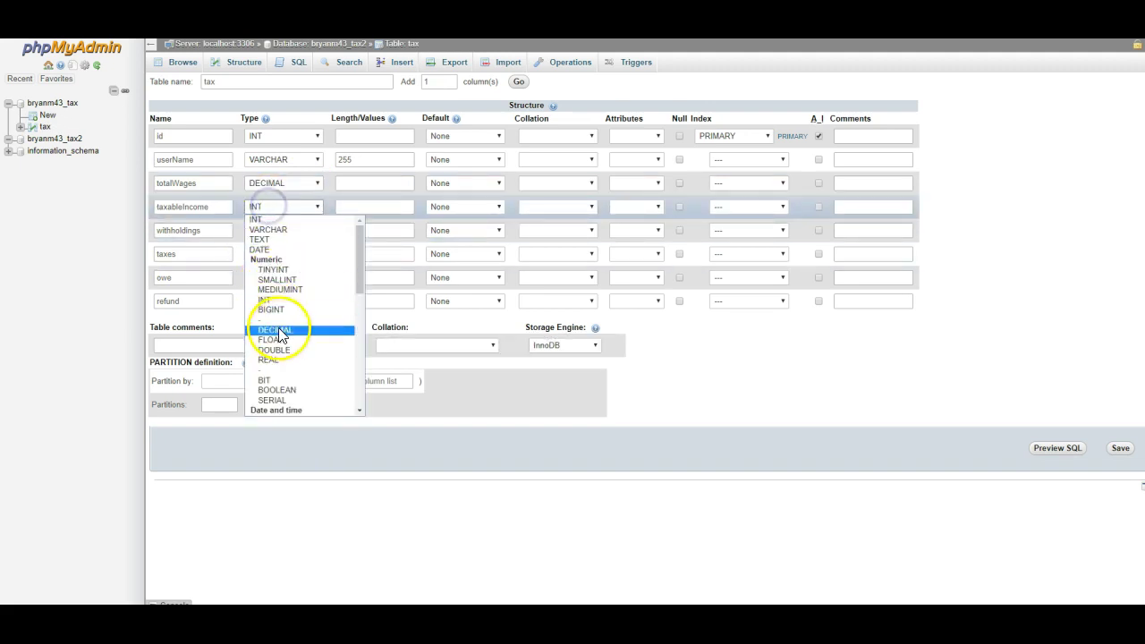
click(277, 329)
click(275, 234)
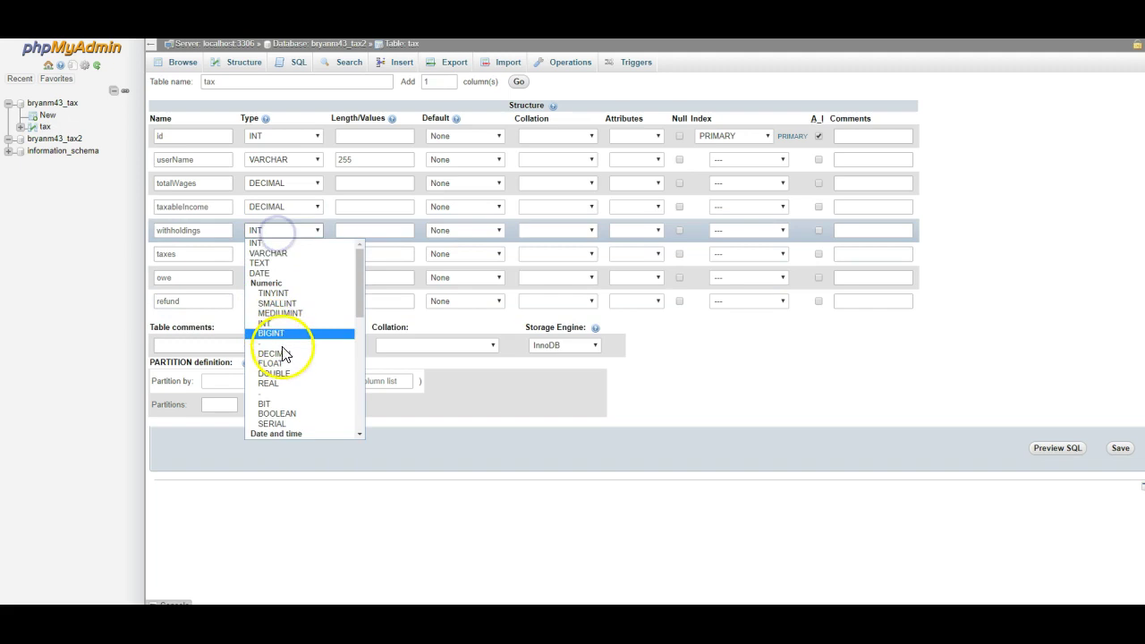
click(281, 352)
click(270, 259)
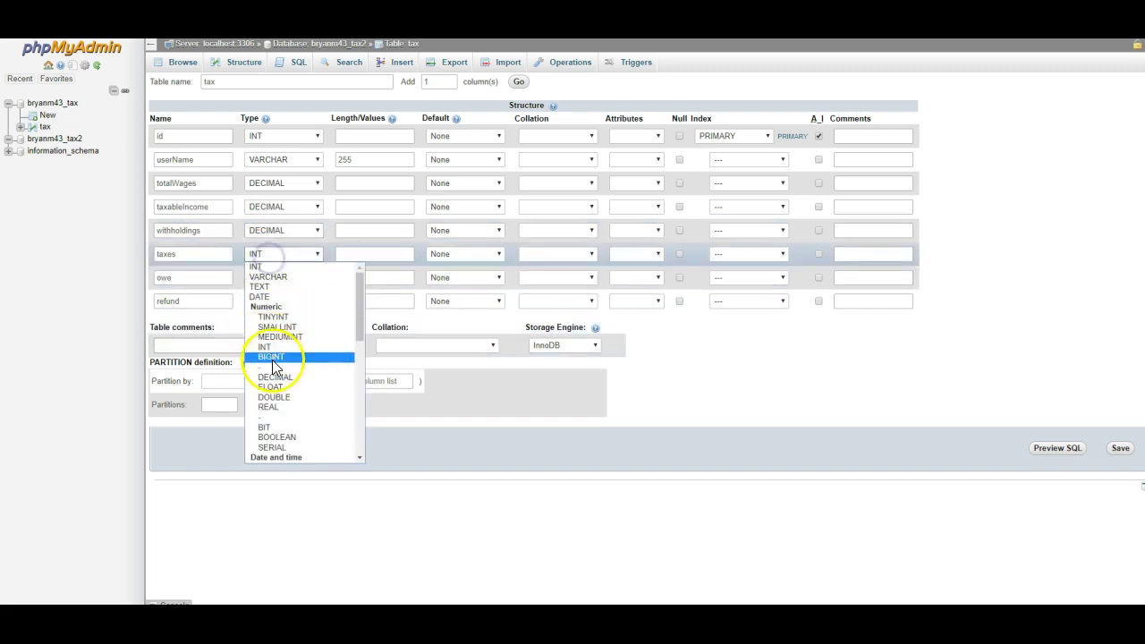
click(279, 377)
click(274, 280)
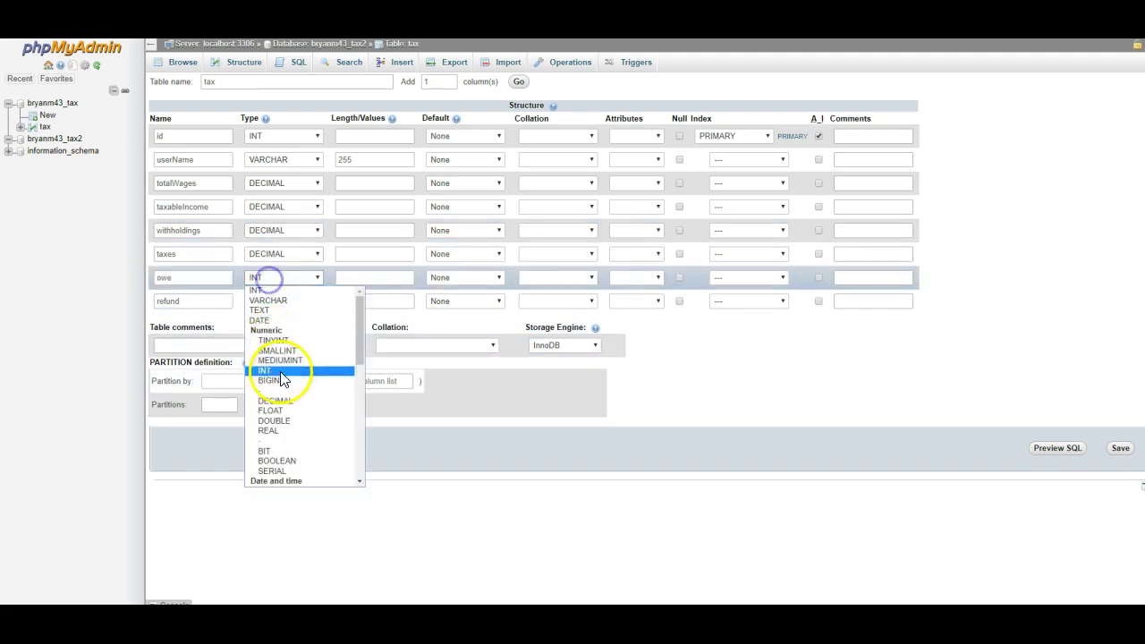
click(285, 403)
click(276, 301)
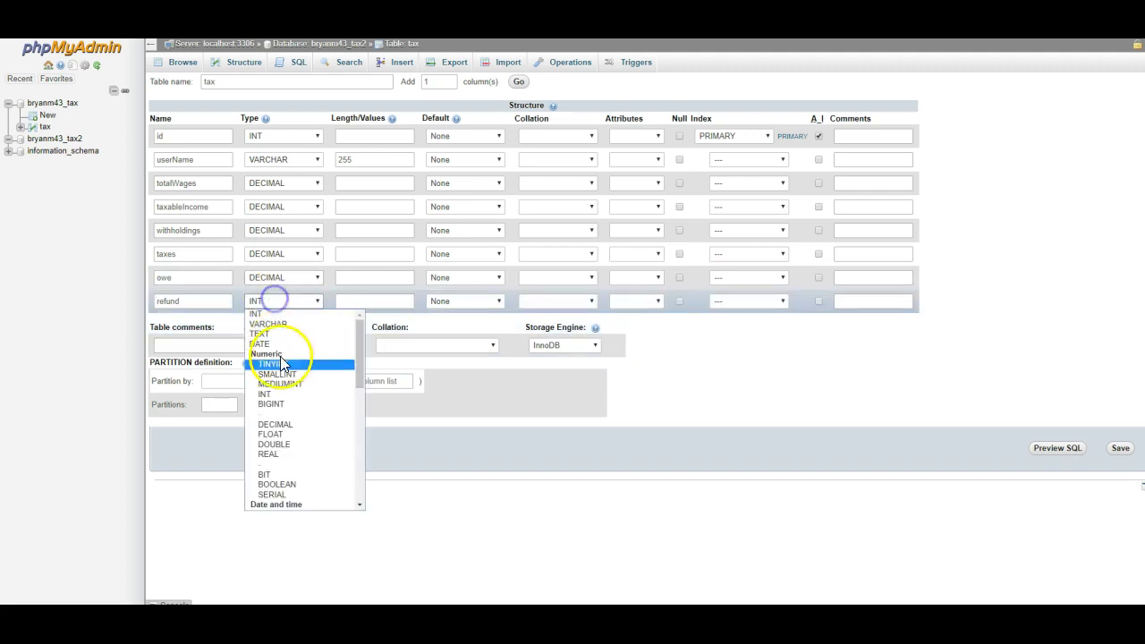
click(298, 425)
click(371, 185)
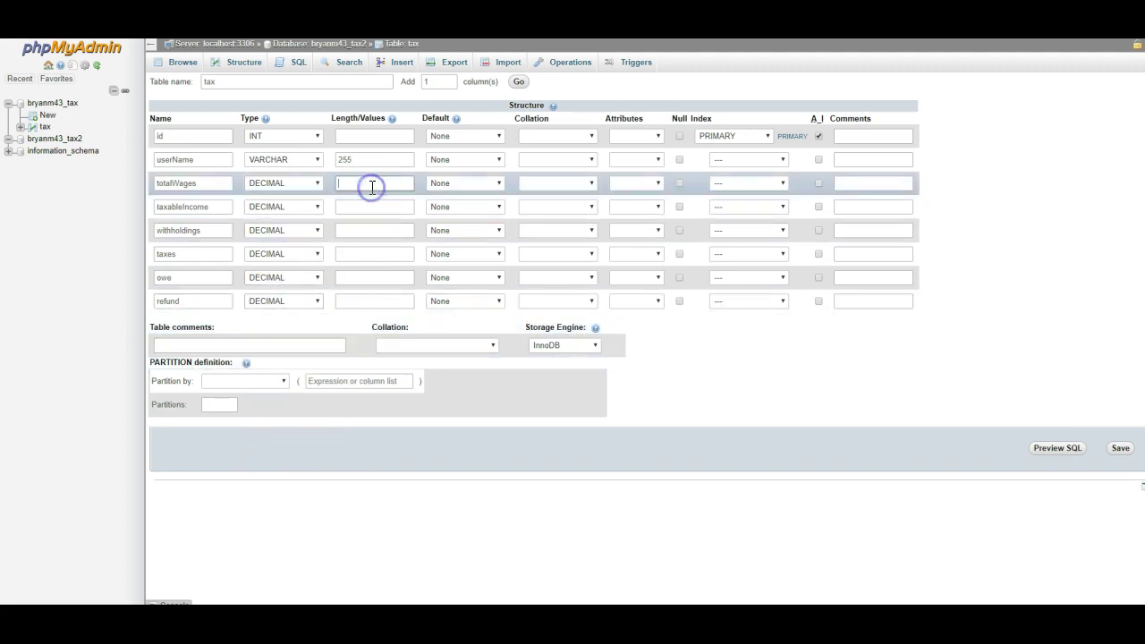
Enter length 20,2 for totalWages, taxableIncome, withholdings, taxes, owe and refund.
text(20,2)
click(376, 208)
click(385, 221)
click(362, 236)
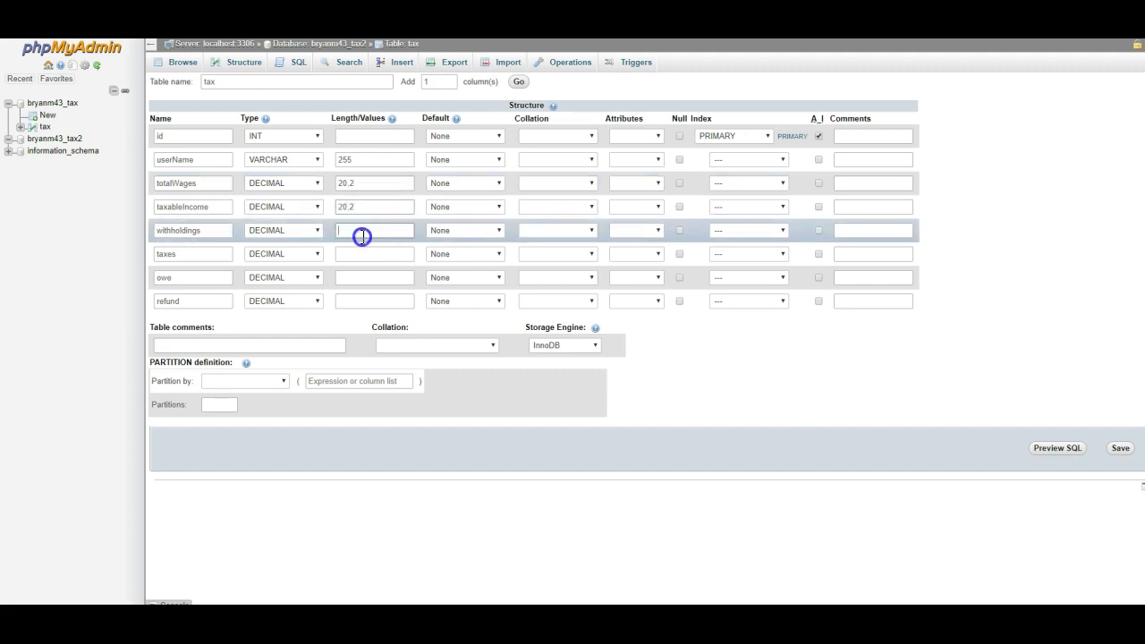
click(361, 249)
click(363, 254)
click(363, 271)
click(365, 278)
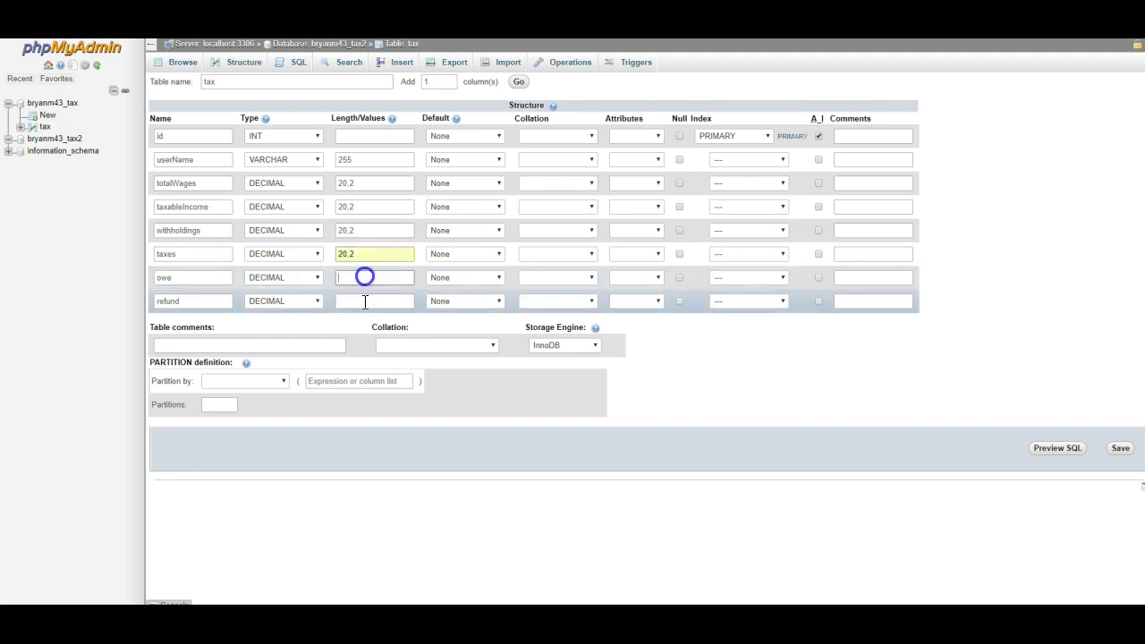
click(365, 289)
click(361, 302)
click(365, 325)
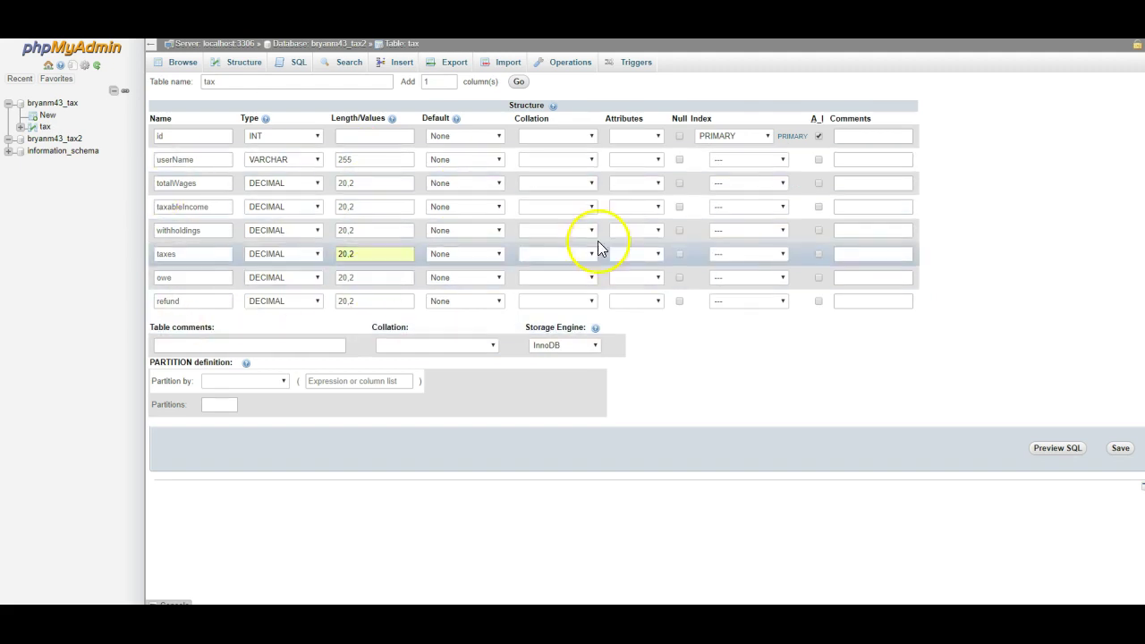
Save the new tax table so its eight columns are created.
click(1120, 449)
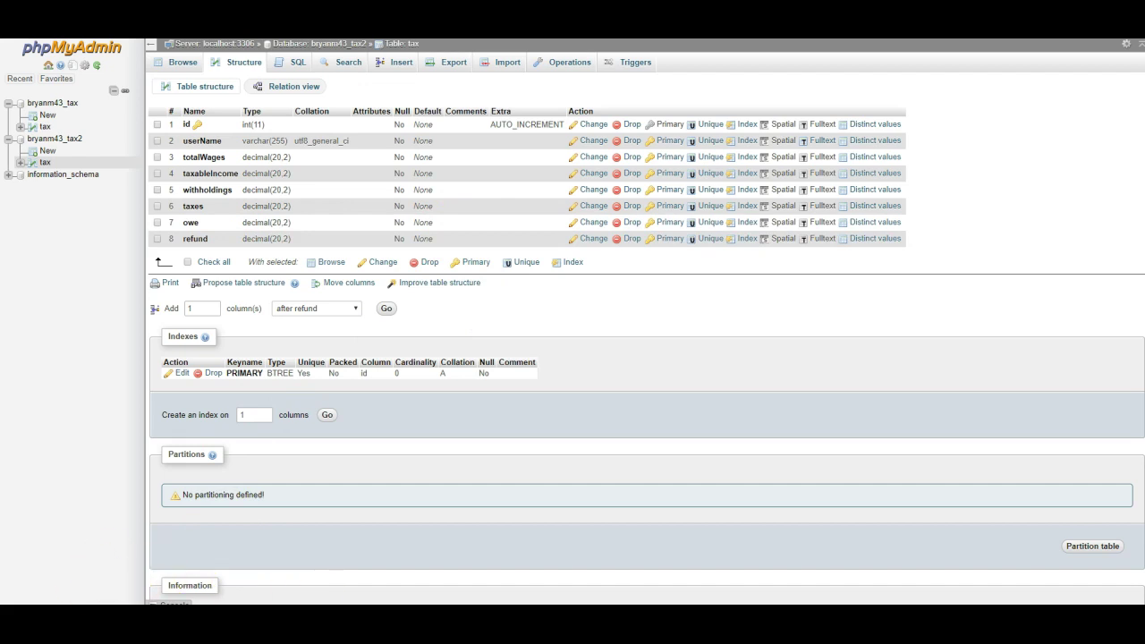
Add a 'localhost' line below the credentials in Notepad, then minimize Notepad.
key(alt+Tab)
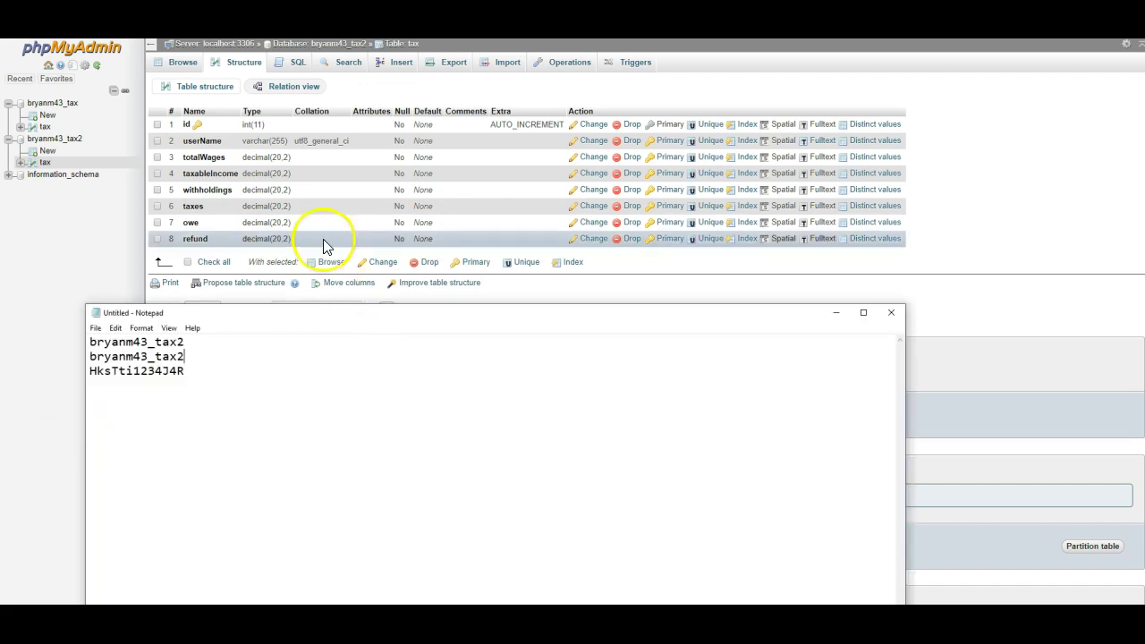
click(229, 380)
key(Return)
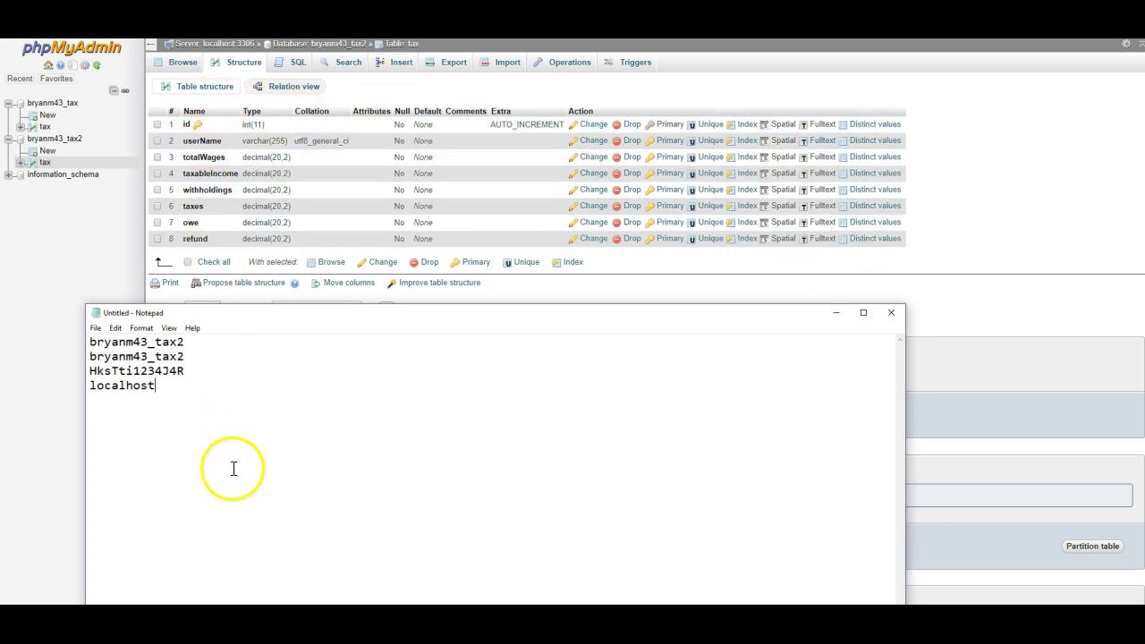
click(836, 315)
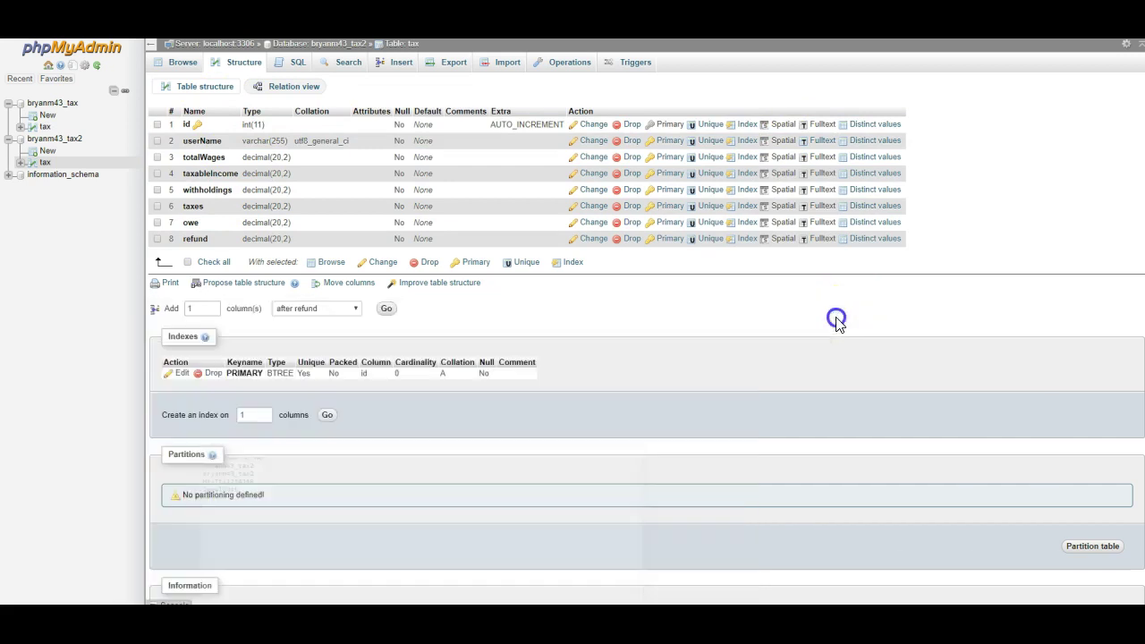